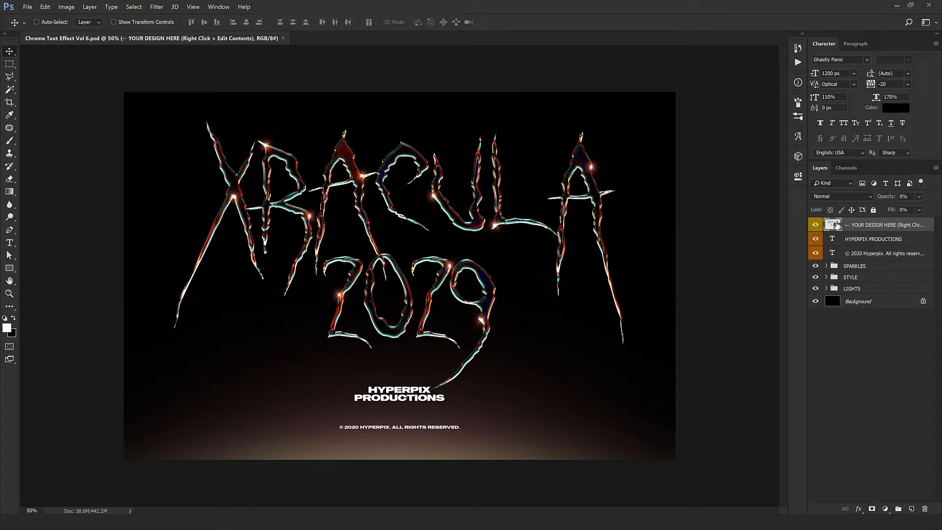
- Open the contents of the YOUR DESIGN HERE smart object and replace the Xracula text with RESIDENT
right_click(857, 225)
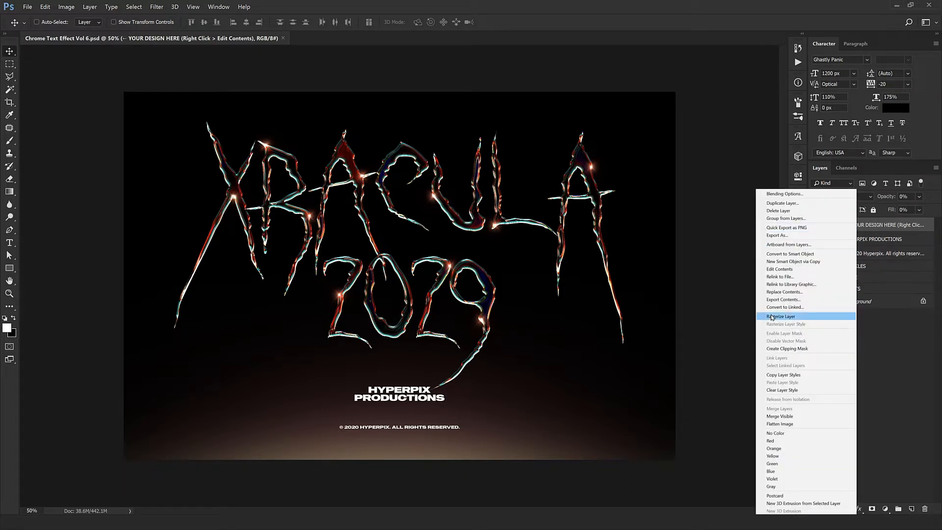
left_click(775, 269)
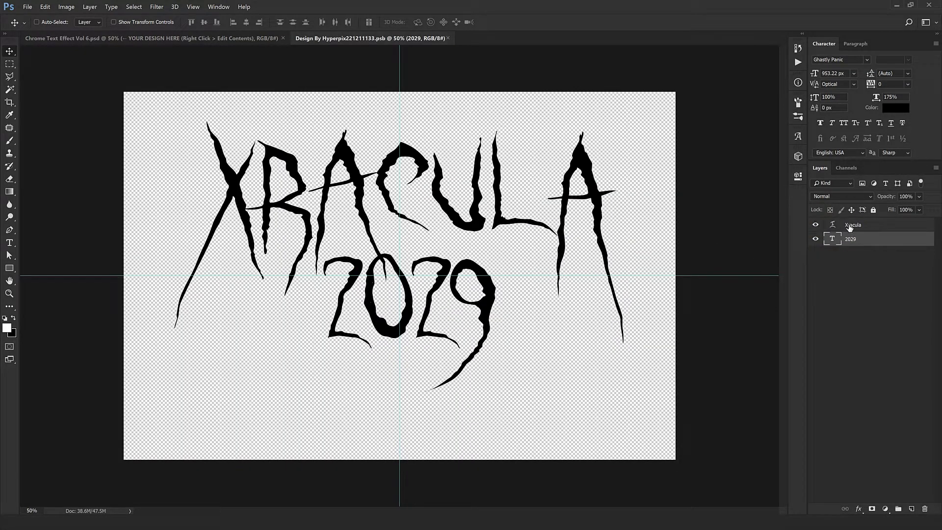
double_click(832, 224)
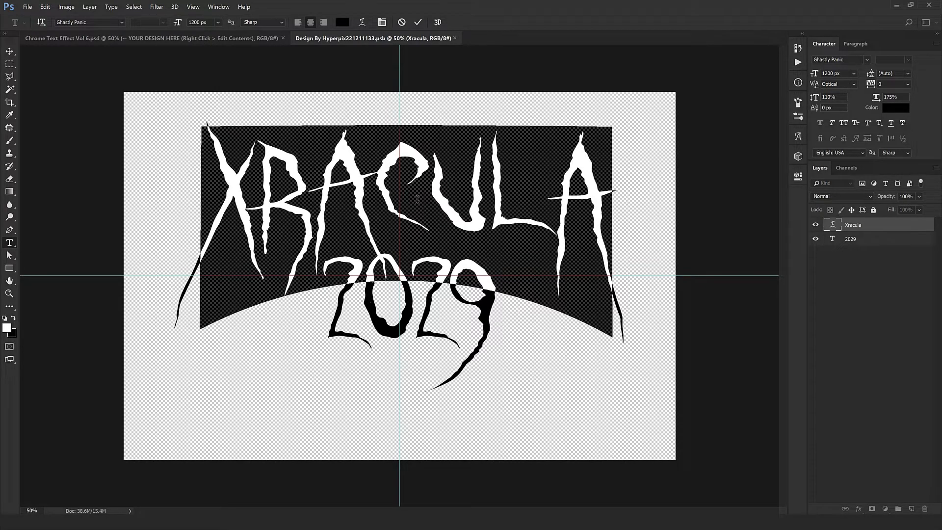
type("RE")
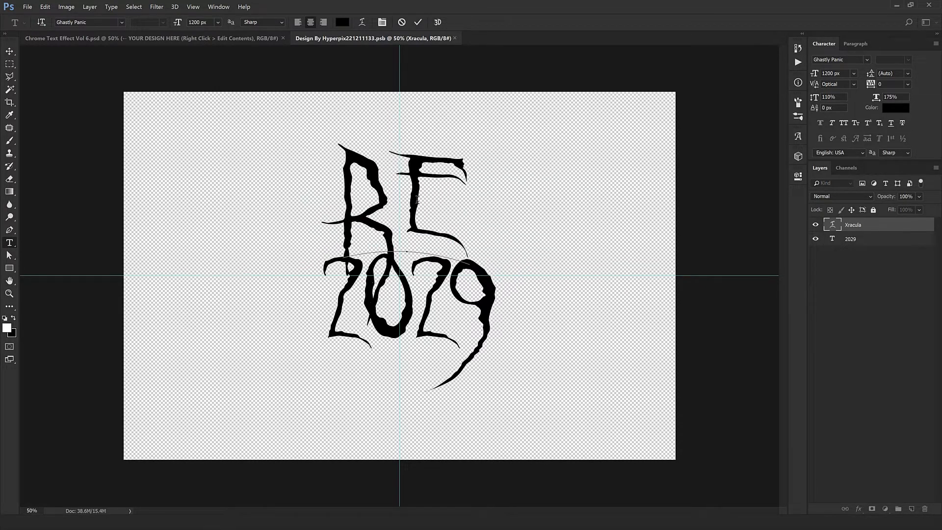
type("SIDENT")
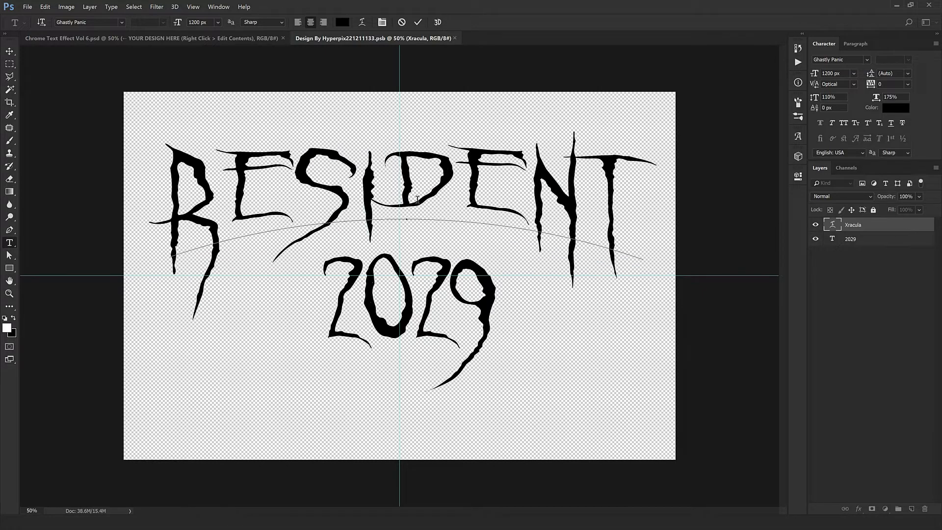
key("ctrl+Return")
key("v")
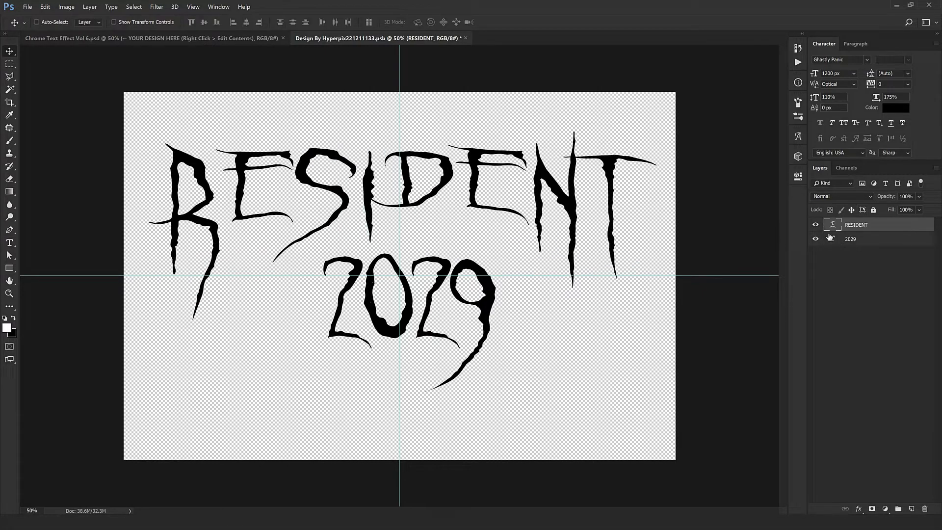
- Replace the 2029 text with EVIL
double_click(833, 239)
type("EVIL")
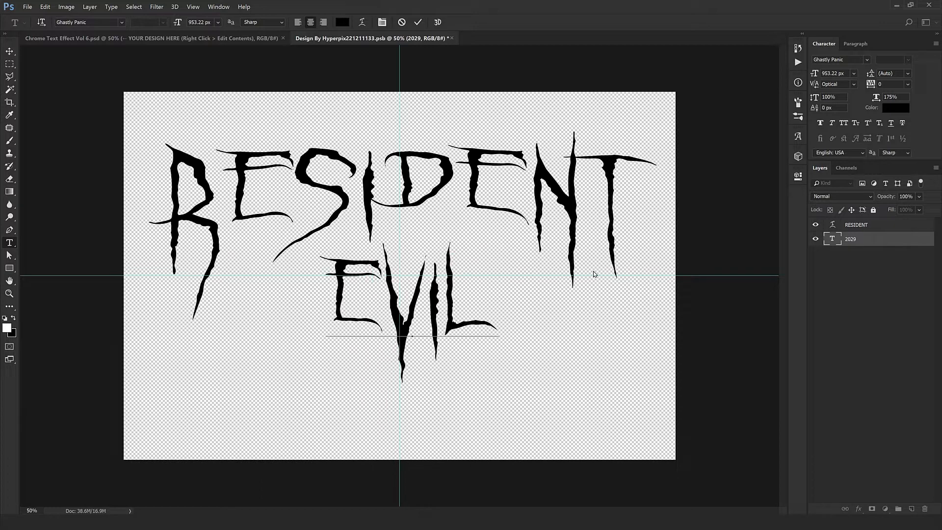
key("ctrl+Return")
key("v")
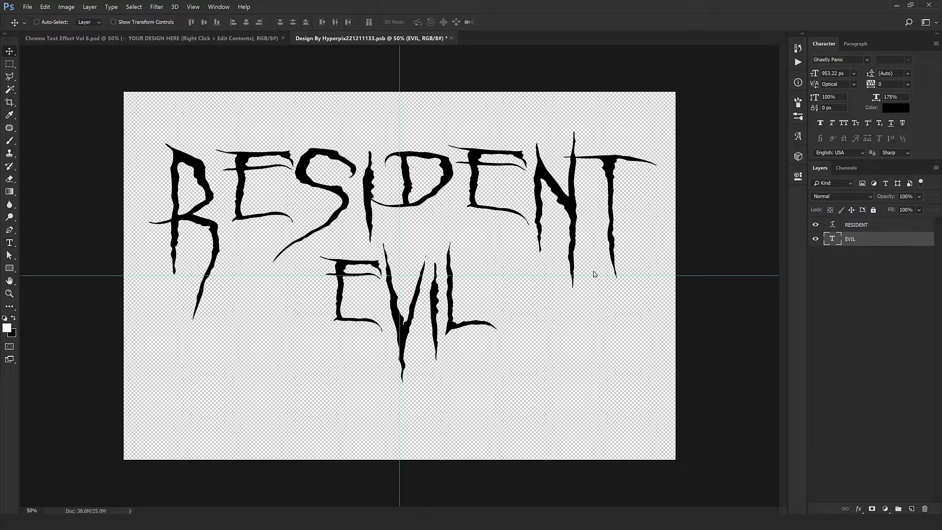
- Set the tracking of the RESIDENT text to -40
left_click(523, 188)
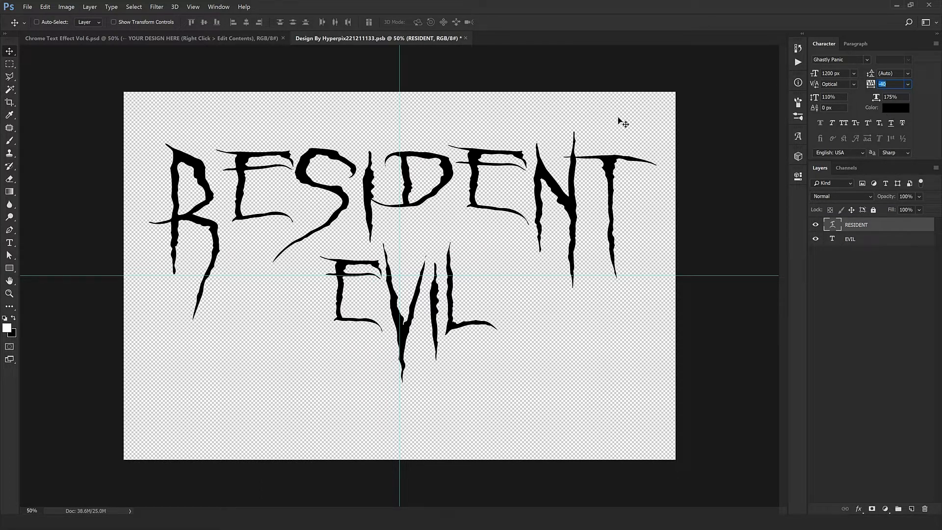
key("Return")
key("Return")
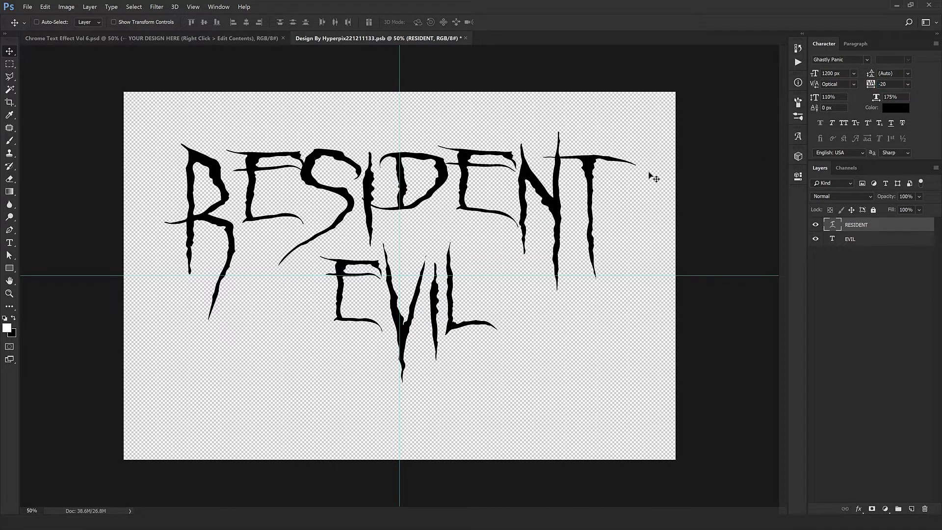
- Enlarge the EVIL text proportionally around its centre to a font size of about 1081 px
left_click(880, 242)
key("ctrl+t")
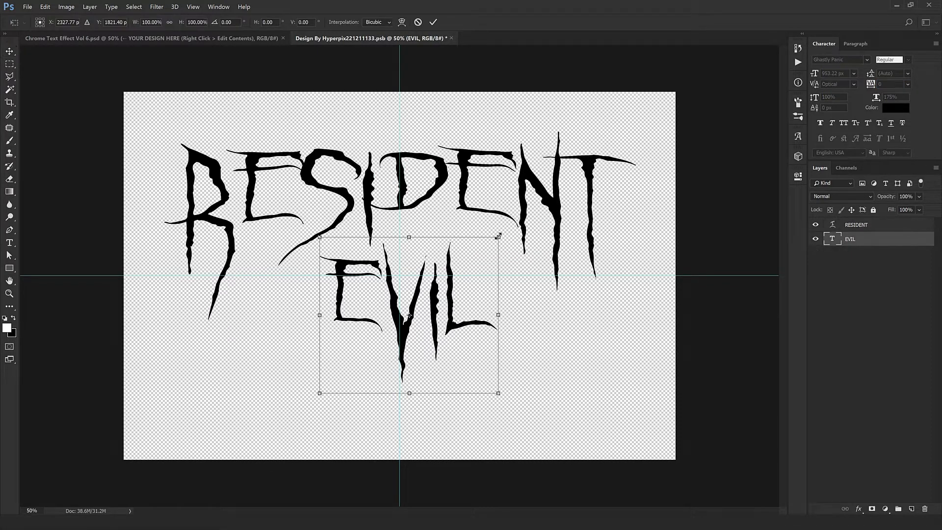
left_click_drag(499, 236, 514, 225)
key("Return")
- Set the bend of the RESIDENT text's Arc Lower warp to -33%
left_click(857, 225)
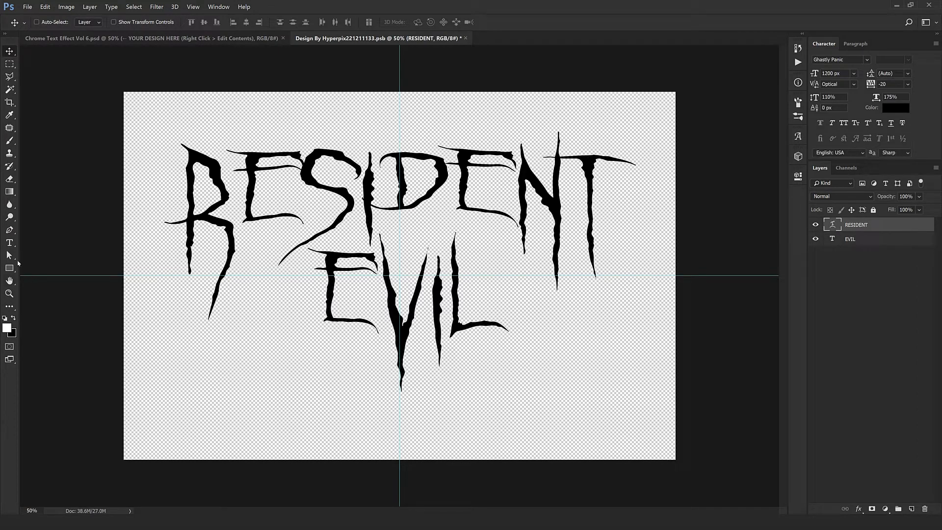
left_click(9, 243)
right_click(197, 218)
left_click(230, 372)
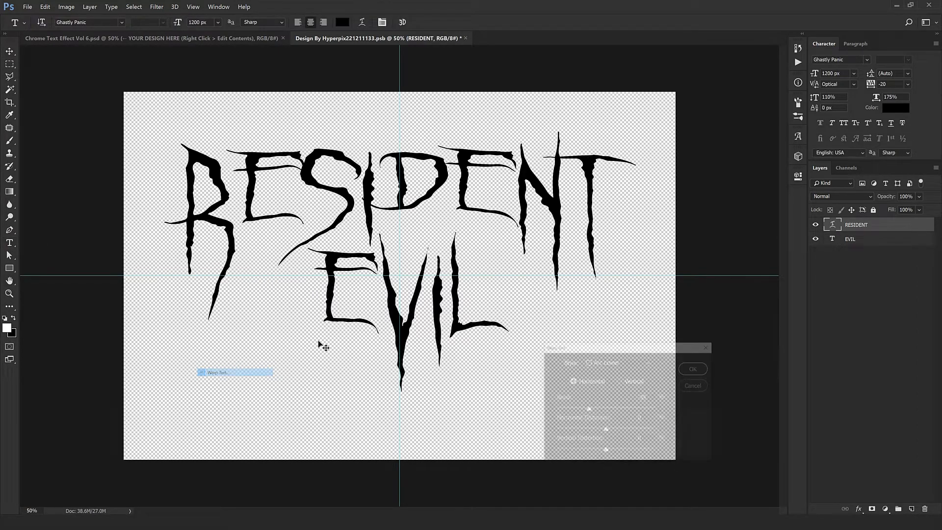
key("shift+Up")
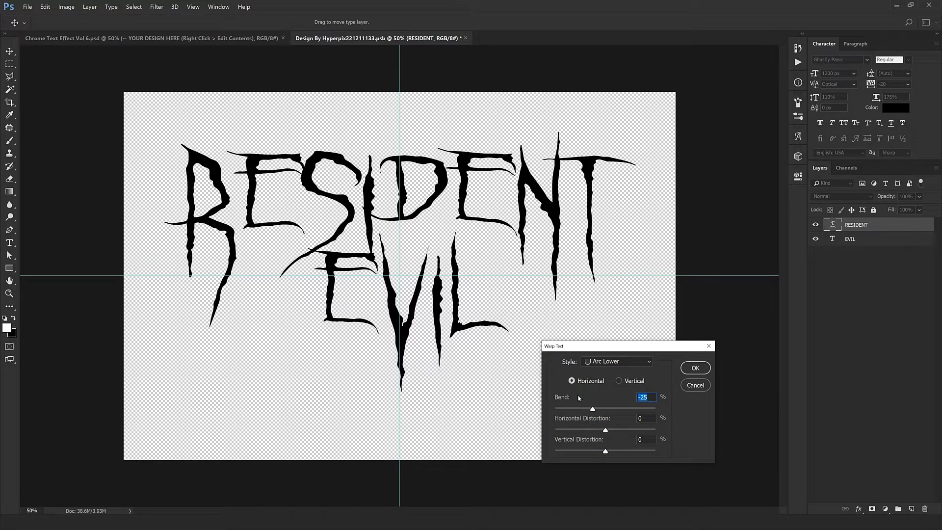
key("Down")
key("Down")
key("Down")
key("Down")
key("Down")
key("Down")
key("Down")
key("Down")
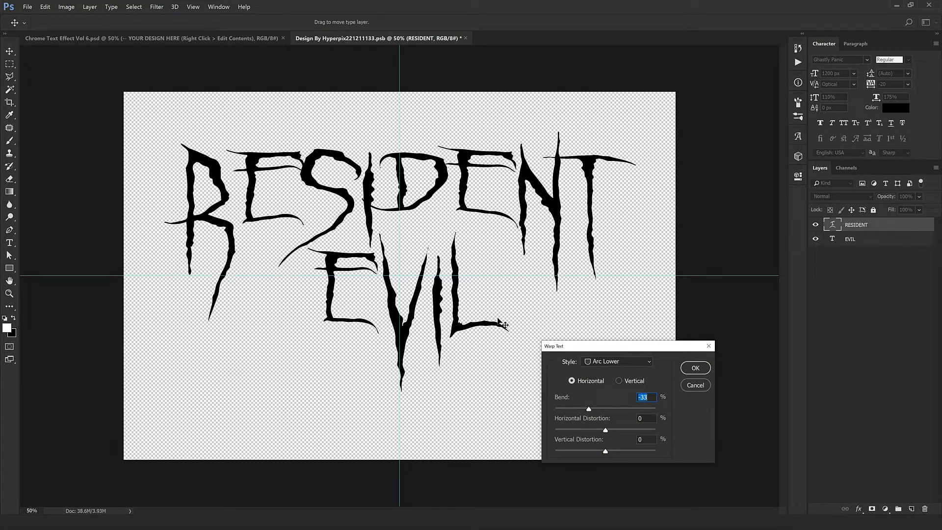
left_click(696, 367)
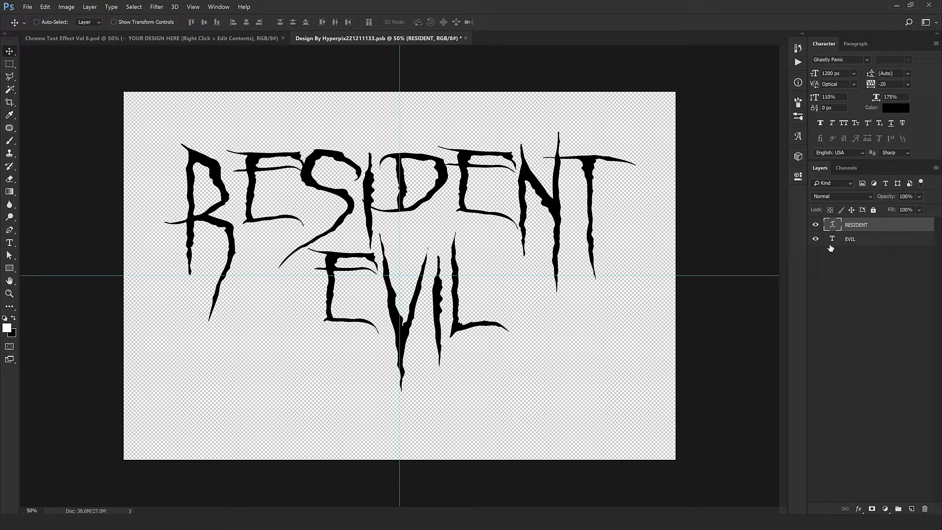
- Close the smart object document and save its changes to update the chrome effect in the main file
left_click(856, 239)
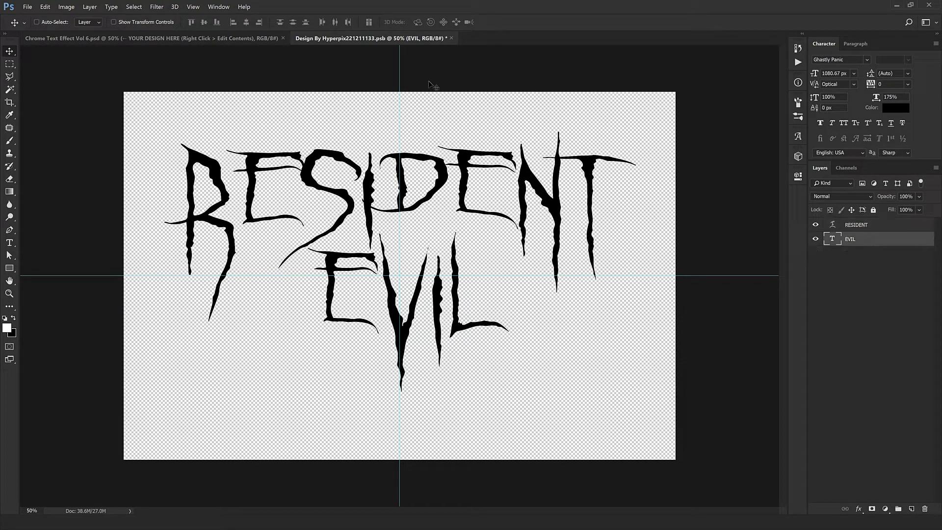
left_click(451, 39)
left_click(427, 196)
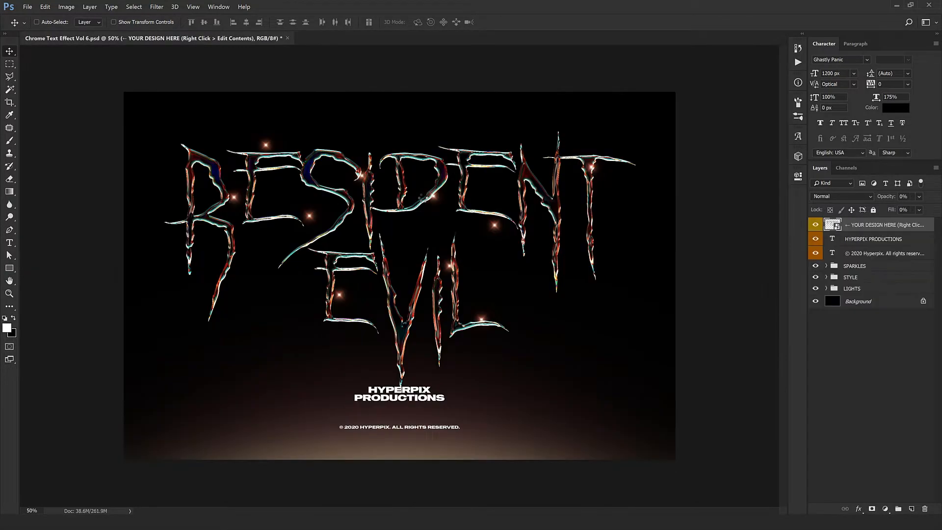
- Examine the chrome lettering of RESIDENT EVIL up close, then return to the full composition
key("ctrl+plus")
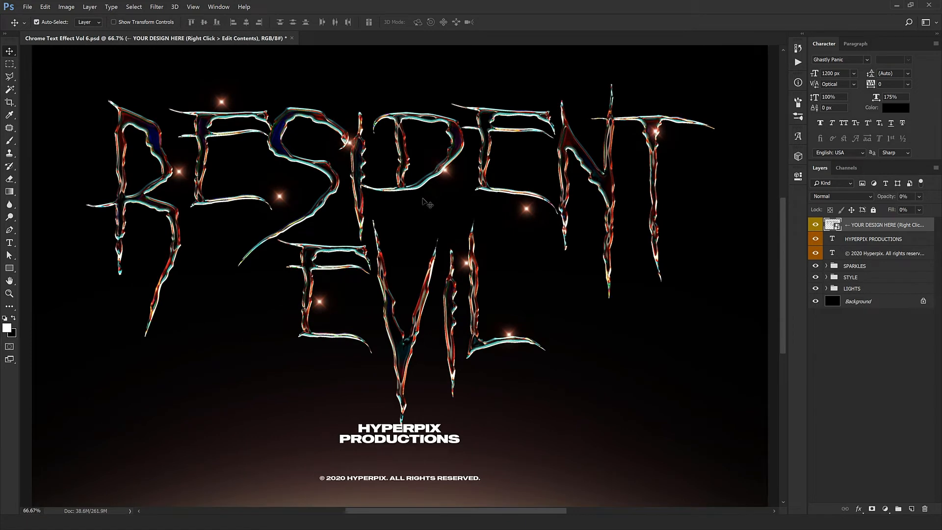
key("ctrl+plus")
left_click_drag(437, 200, 500, 224)
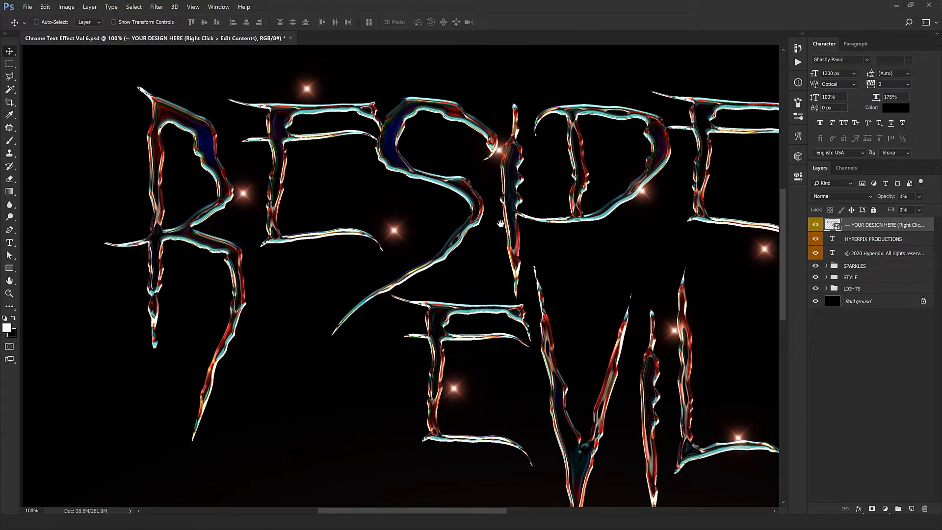
left_click_drag(554, 159, 436, 101)
left_click(402, 204, "alt")
left_click(402, 204, "alt")
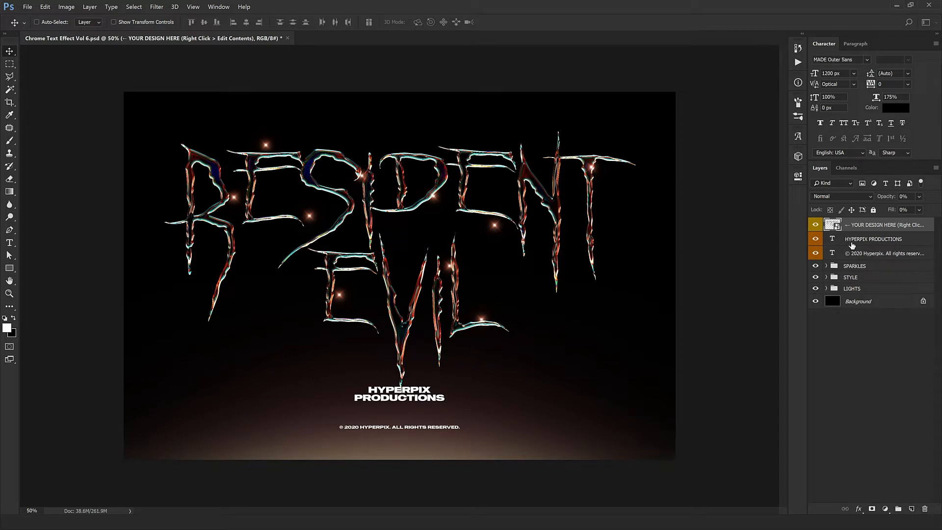
- Replace the HYPERPIX PRODUCTIONS text with YOUR DESIGN STUDIOS and move it slightly down, clear of the title
left_click(832, 241)
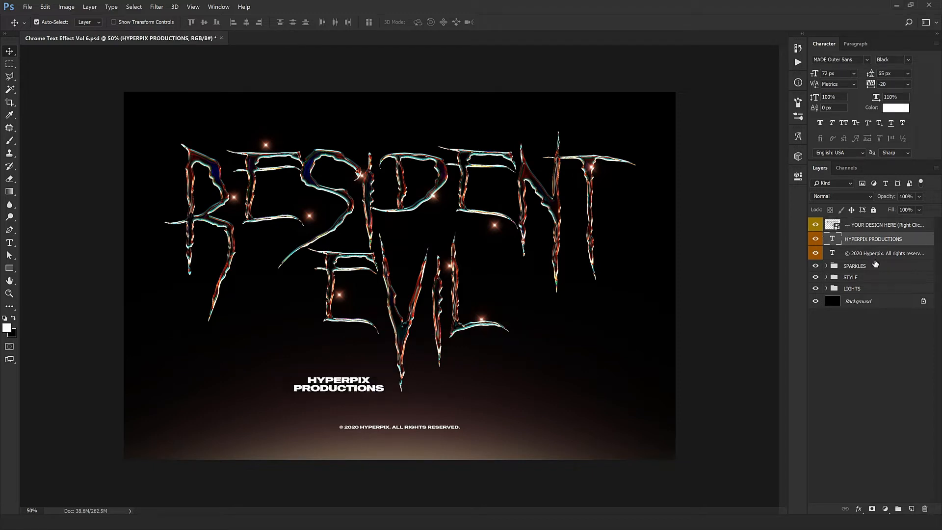
double_click(829, 241)
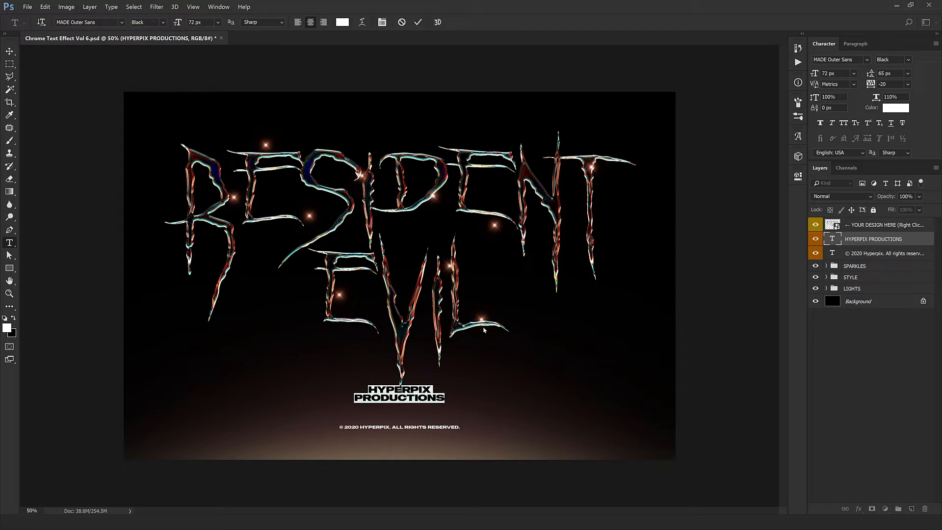
type("YOUR DESIGN ")
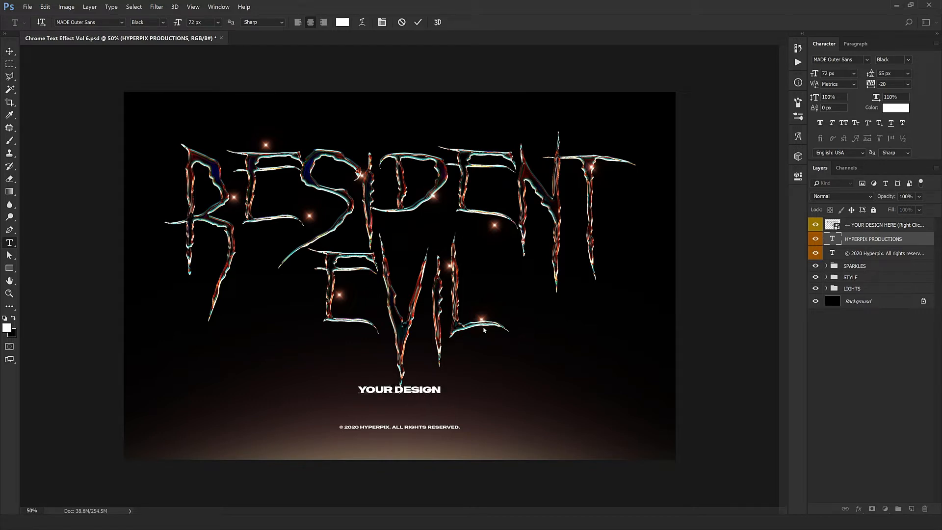
type("STUDIOS")
key("ctrl+Return")
key("v")
left_click_drag(474, 375, 471, 389)
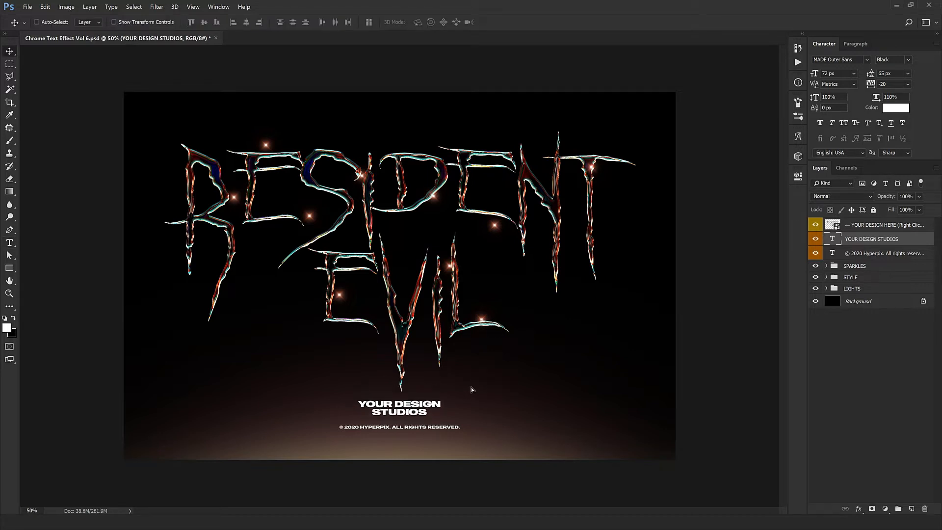
- Delete the copyright line and move the YOUR DESIGN STUDIOS text slightly further down
left_click(876, 253)
left_click_drag(422, 326, 421, 347)
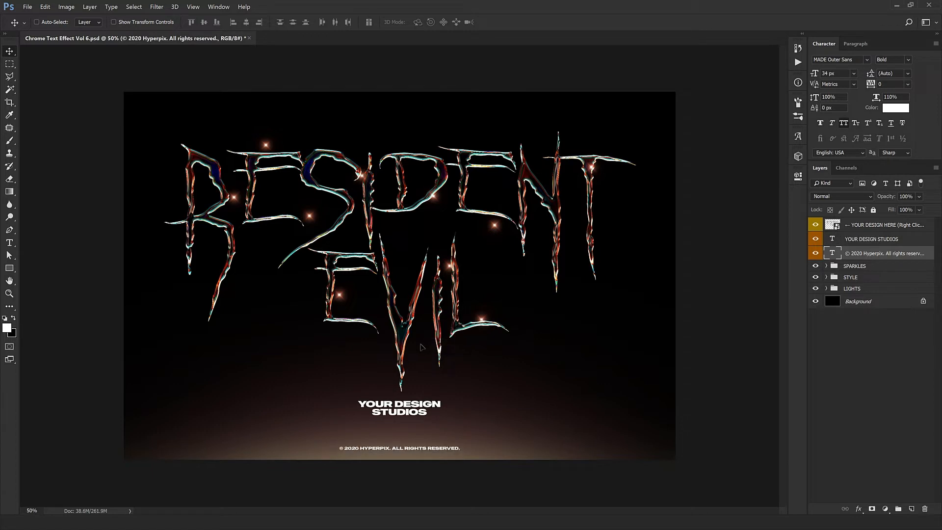
key("Delete")
left_click(878, 239)
mouse_move(460, 209)
left_mouse_down()
mouse_move(462, 248)
mouse_move(460, 223)
left_mouse_up()
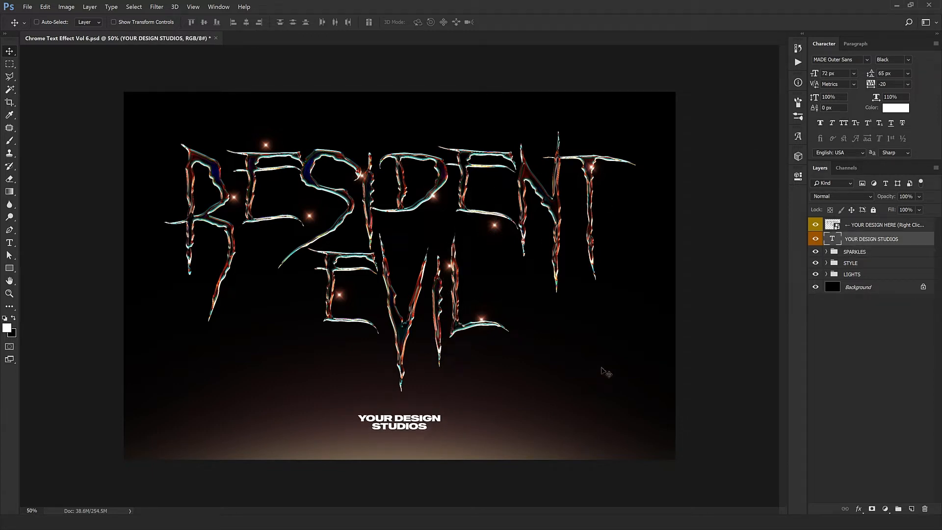
- Expand the SPARKLES group and move the first sparkle onto the upper-left tip of the R in RESIDENT
left_click(873, 254)
left_click(826, 252)
left_click(875, 265)
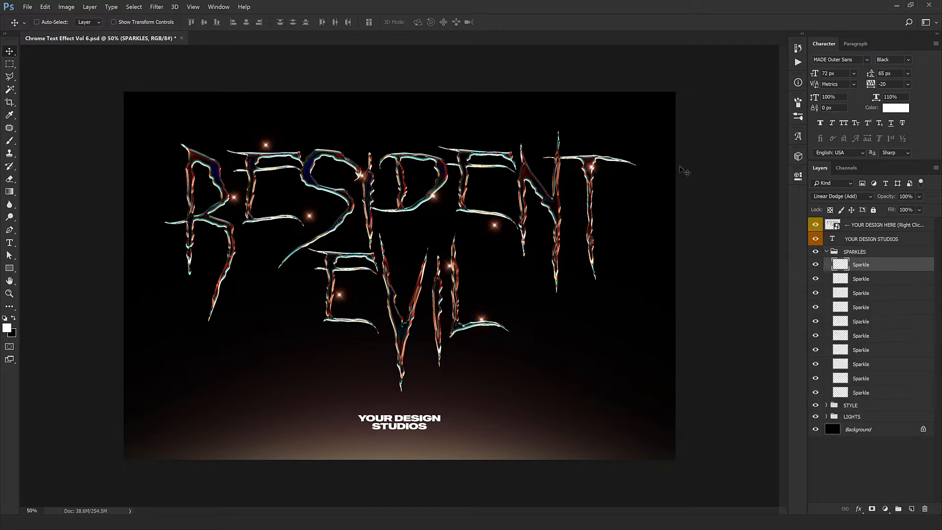
left_click_drag(233, 199, 181, 145)
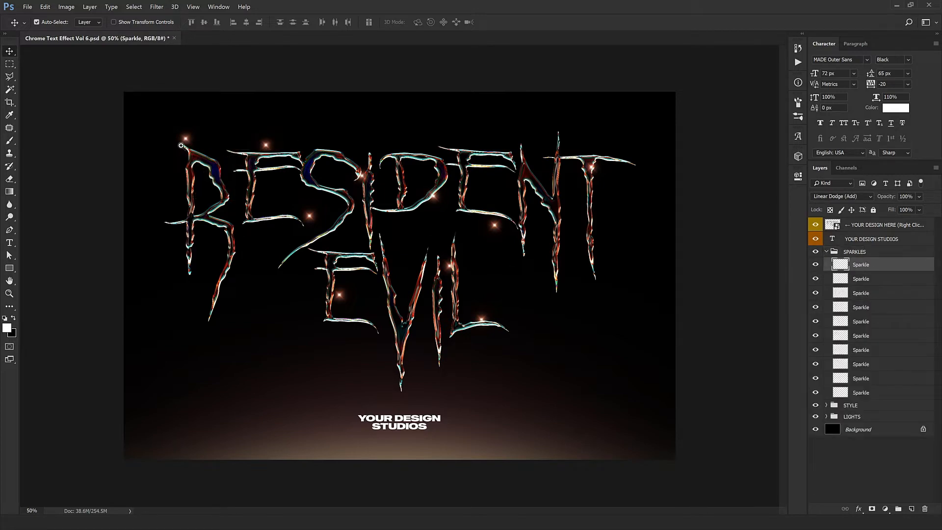
left_click(181, 144, "ctrl")
left_click(180, 144, "ctrl")
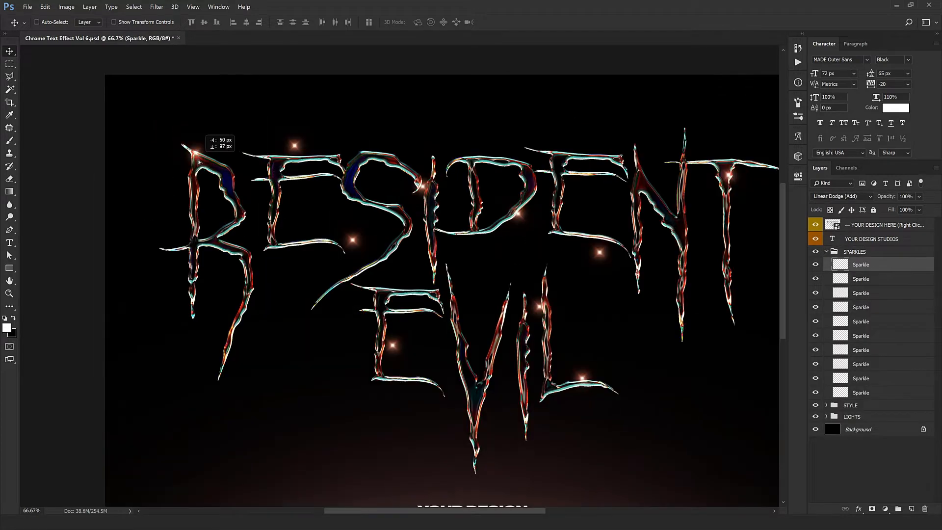
left_click(220, 171, "ctrl+alt")
left_click(221, 172, "ctrl+alt")
- Move the next five sparkles onto the S, I and second E of RESIDENT and the E foot and L stem of EVIL
left_click(871, 280)
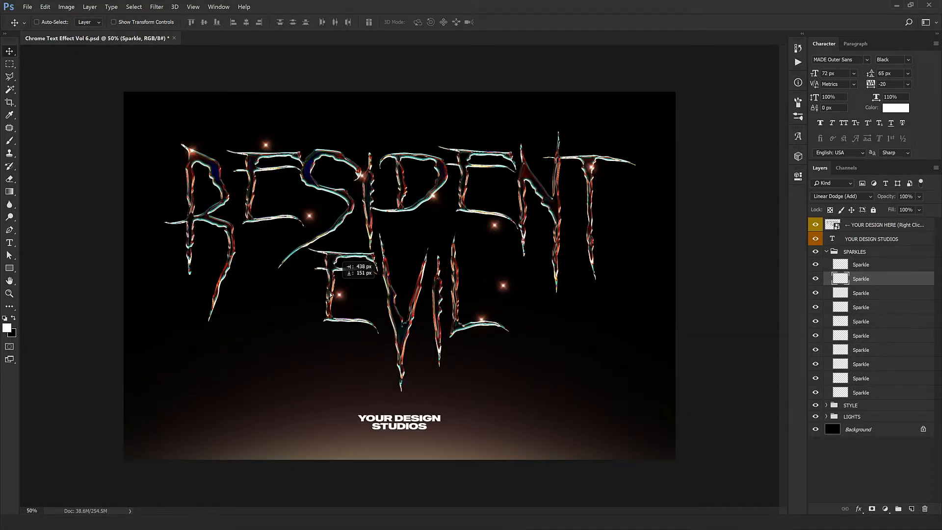
left_click_drag(267, 279, 289, 265)
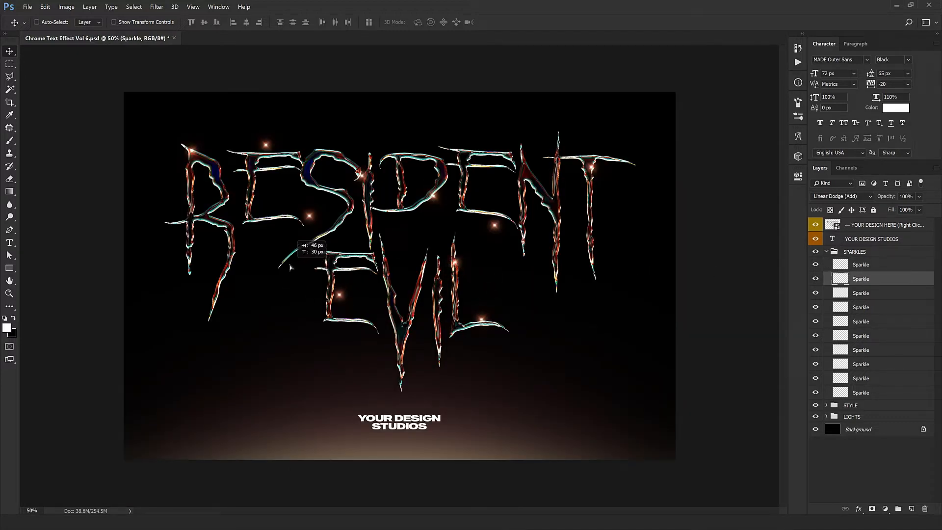
left_click(866, 296)
left_click_drag(320, 303, 283, 243)
left_click(874, 307)
left_click_drag(306, 285, 382, 312)
left_click(876, 321)
left_click_drag(375, 269, 366, 293)
left_click(881, 336)
left_click_drag(387, 341, 425, 353)
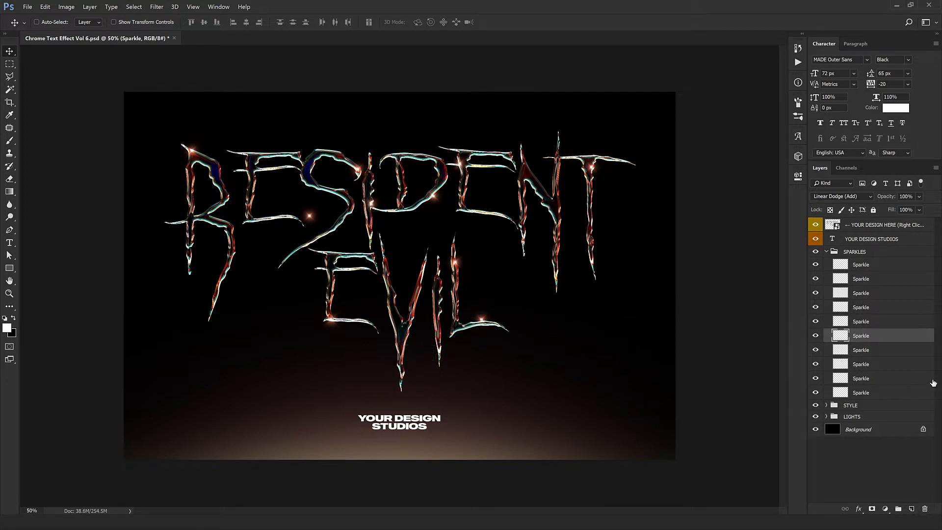
- Move the last four sparkles onto the top and bottom of RESIDENT's first E, its T stem, and the top of EVIL's E
left_click(879, 351)
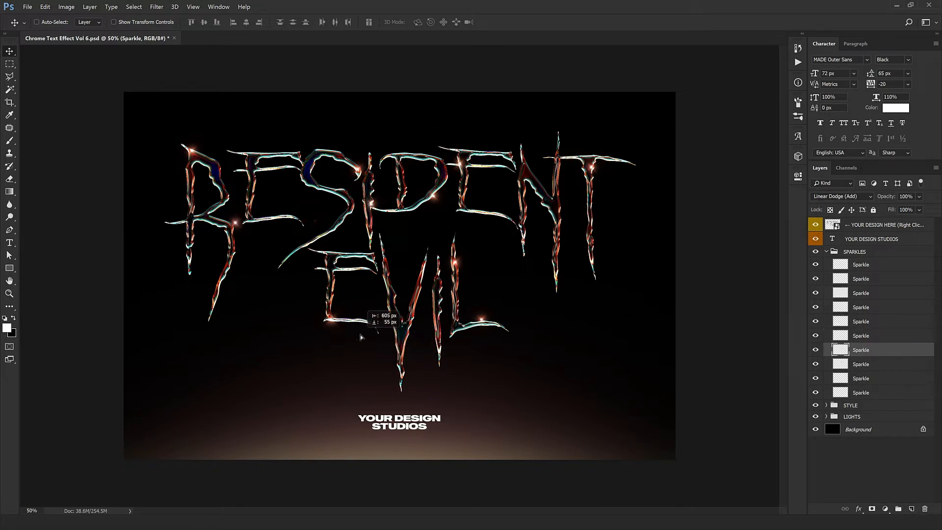
left_click(881, 363)
left_click_drag(503, 343, 662, 372)
left_click(878, 378)
left_click_drag(613, 294, 350, 379)
left_click(878, 392)
left_click_drag(519, 326, 287, 160)
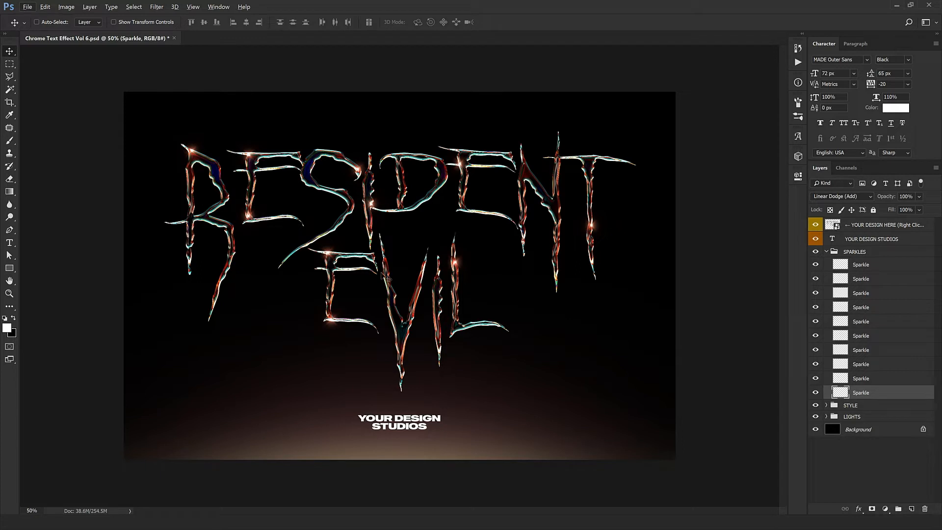
- Duplicate the sparkle onto the D, N and R stem of RESIDENT and the lower V of EVIL, and undo the last extra copy
mouse_move(382, 273)
left_mouse_down()
mouse_move(394, 280)
mouse_move(373, 272)
mouse_move(383, 273)
left_mouse_up()
left_click_drag(264, 263, 408, 392)
left_click_drag(474, 381, 235, 273)
key("ctrl+z")
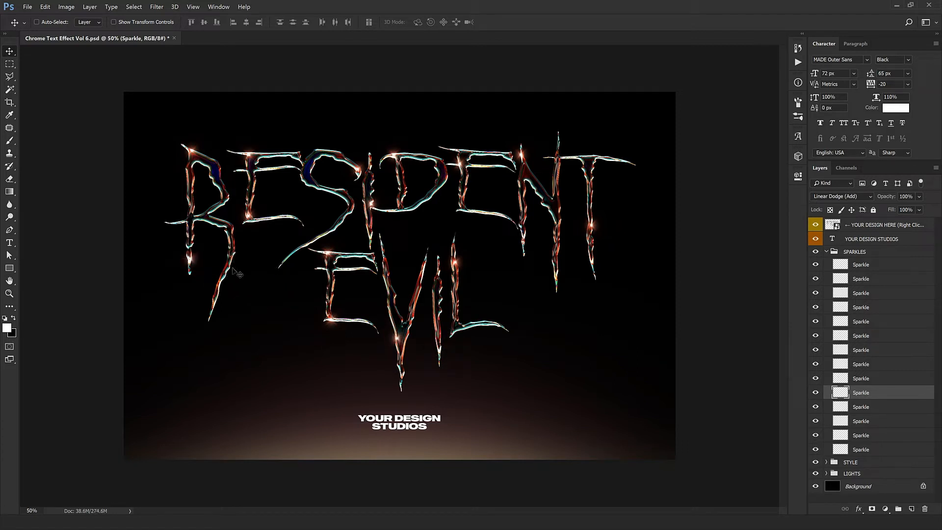
- Collapse the SPARKLES group, expand the LIGHTS group and switch the lights off and on to compare the background
left_click(836, 250)
left_click(826, 251)
left_click(858, 267)
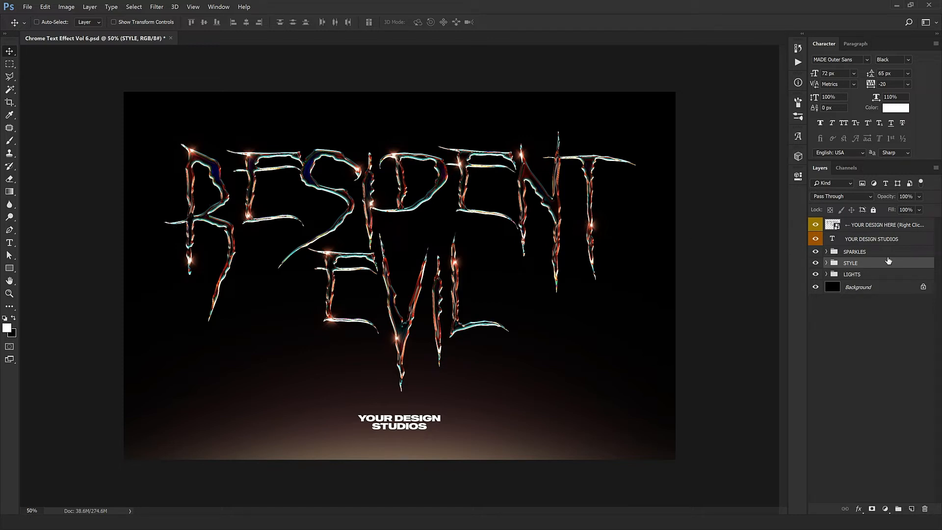
left_click(826, 275)
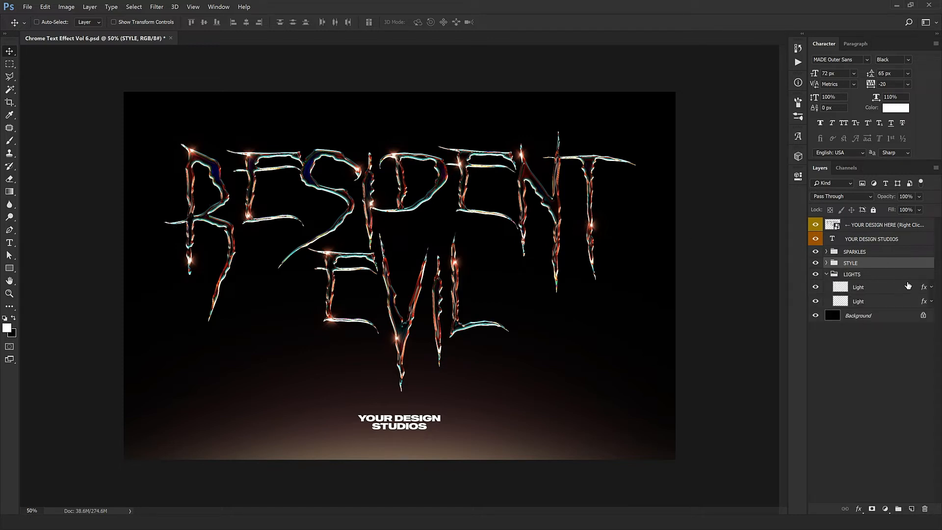
left_click(814, 275)
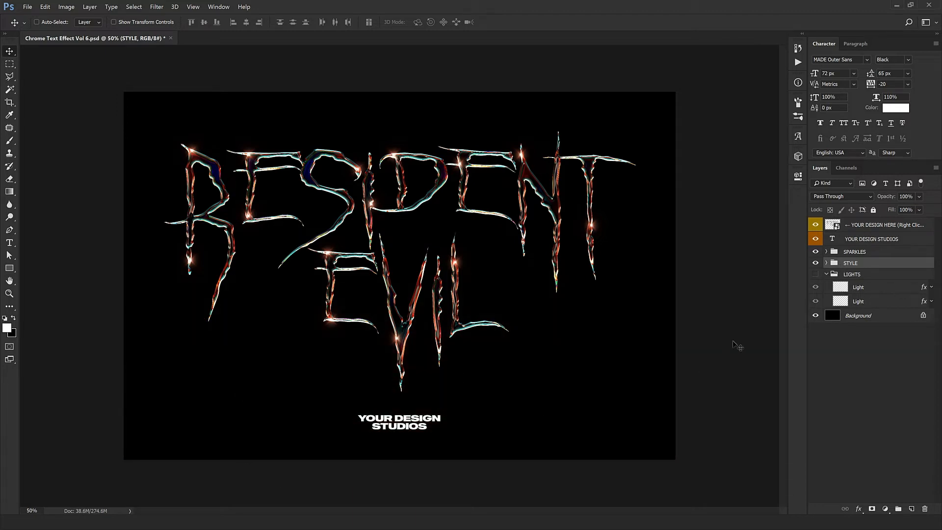
- Edit the upper Light layer's Color Overlay and try yellow and pale shades for its colour
double_click(924, 289)
left_click(906, 312)
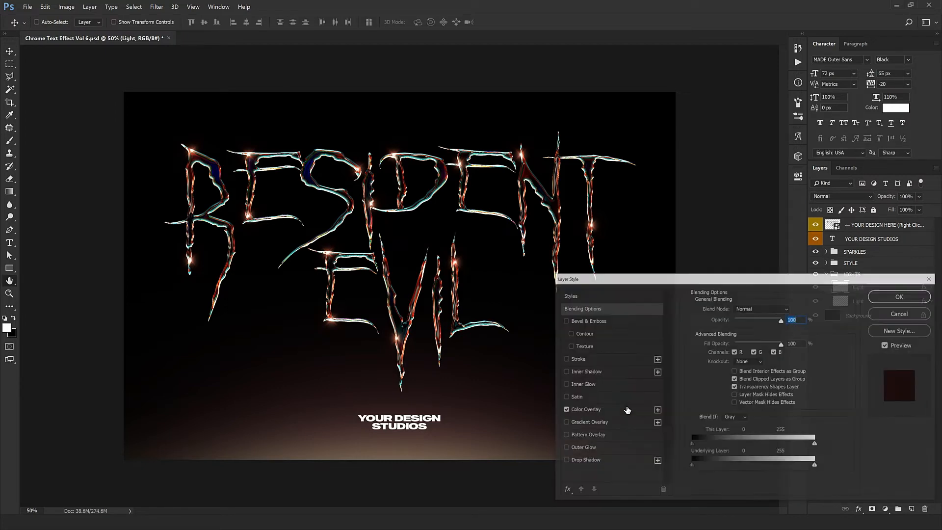
left_click(584, 409)
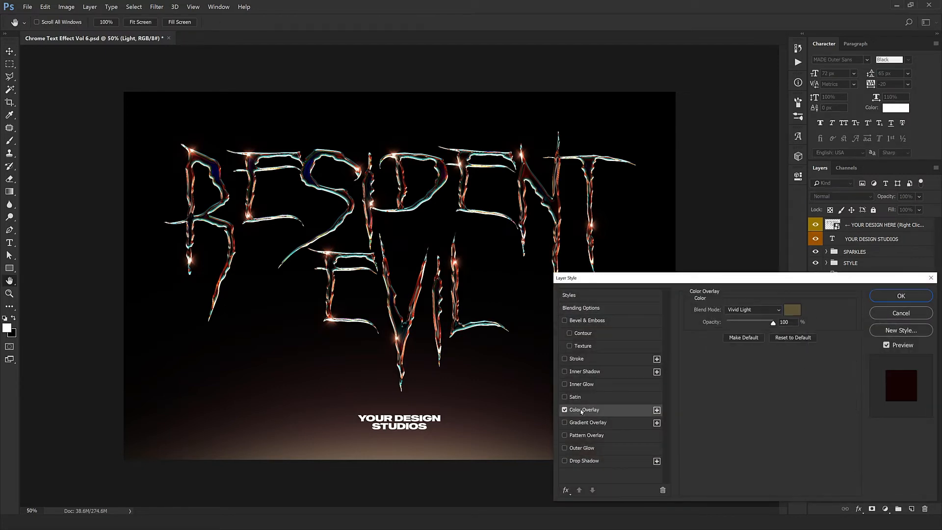
left_click(795, 314)
left_click(714, 325)
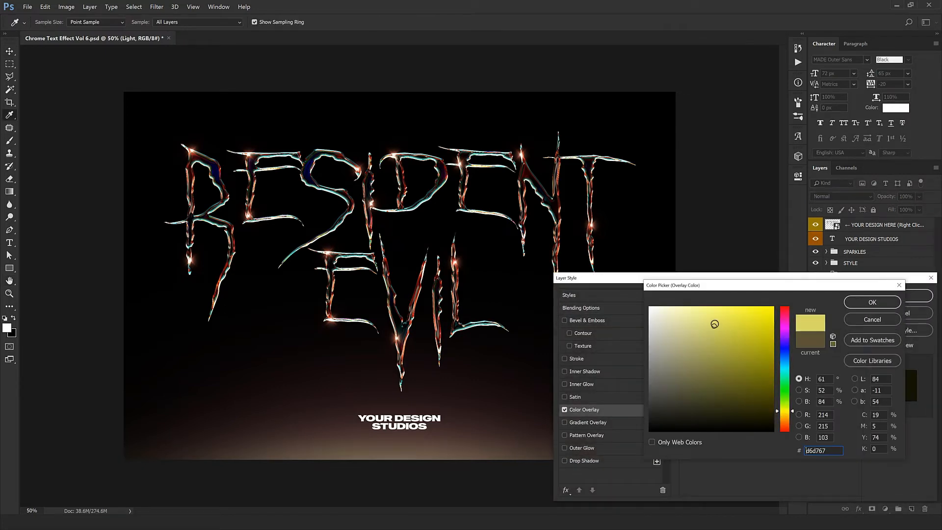
left_click(708, 335)
left_click(665, 311)
left_click(715, 333)
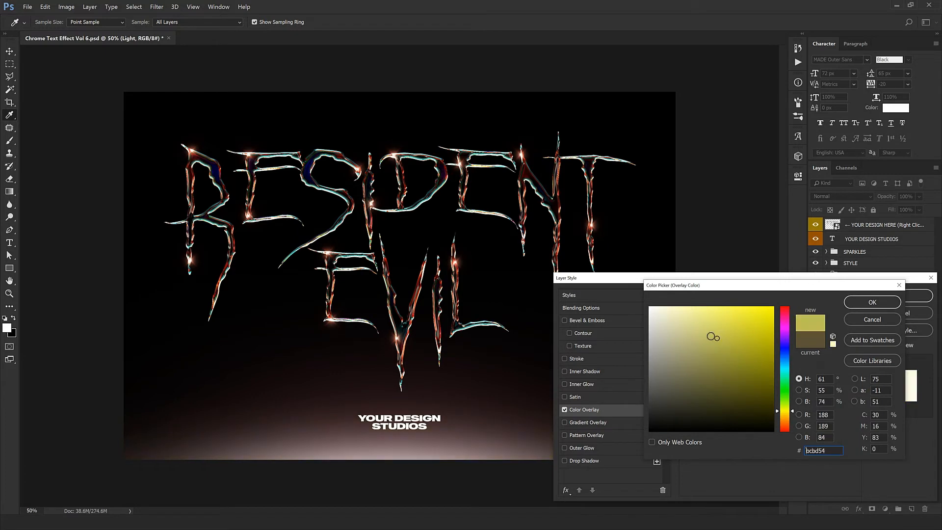
- Try purple shades for the upper Light layer's Color Overlay and cancel the layer style changes
left_click(650, 319)
left_click(711, 392)
left_click(785, 352)
left_click(785, 337)
left_click(736, 322)
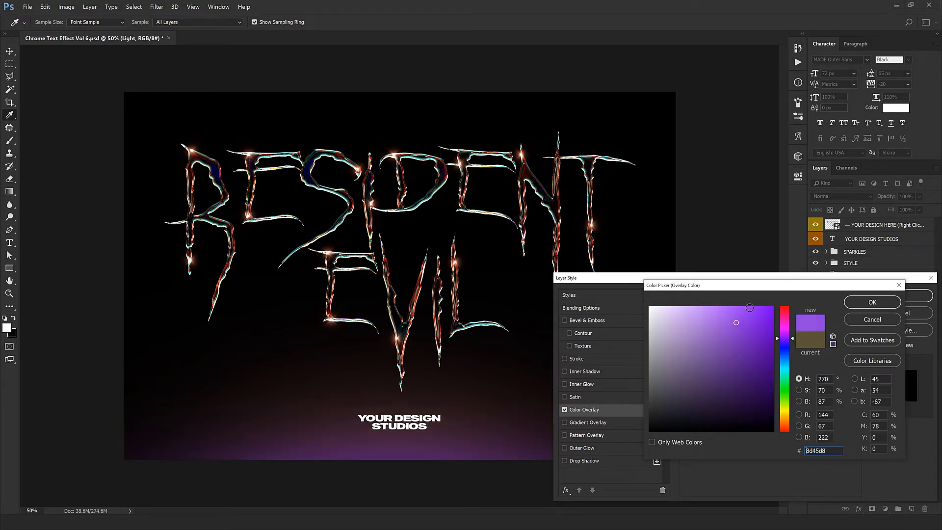
left_click(742, 314)
left_click(890, 320)
left_click(893, 319)
- Try green 5fda5f as the Color Overlay of the lower Light layer and cancel the change
left_click(902, 300)
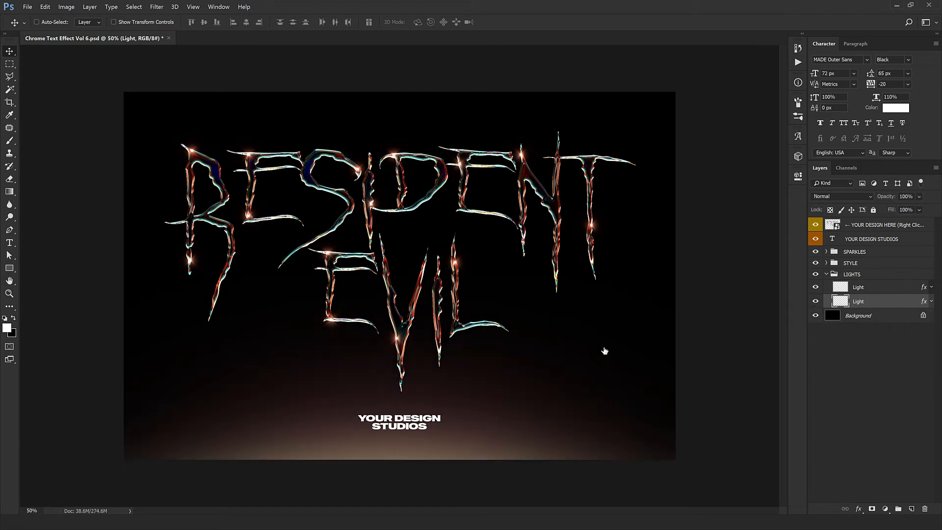
double_click(893, 301)
left_click(586, 409)
left_click(793, 312)
left_click(785, 391)
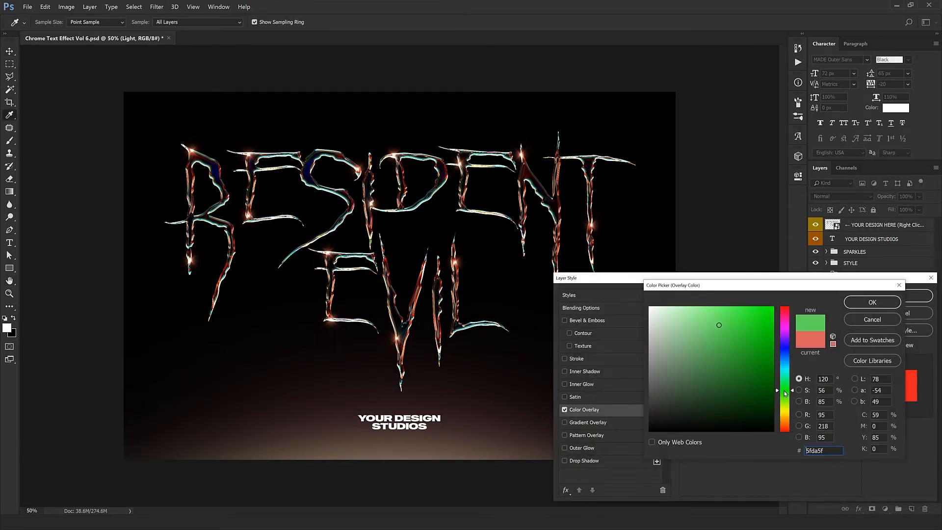
key("Escape")
key("Escape")
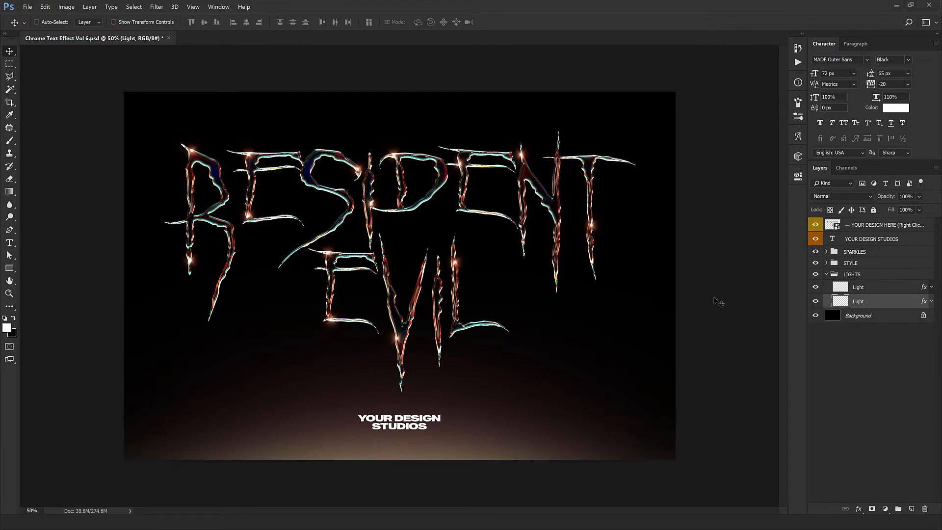
- Hide the LIGHTS group, Background layer and SPARKLES group to inspect the title on transparency, and show all three again
left_click(816, 273)
left_click(815, 317)
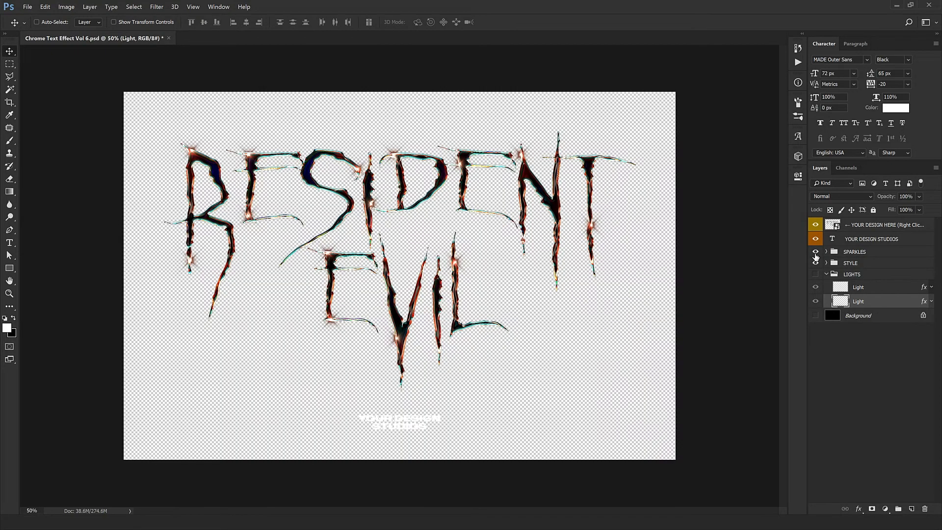
left_click(816, 251)
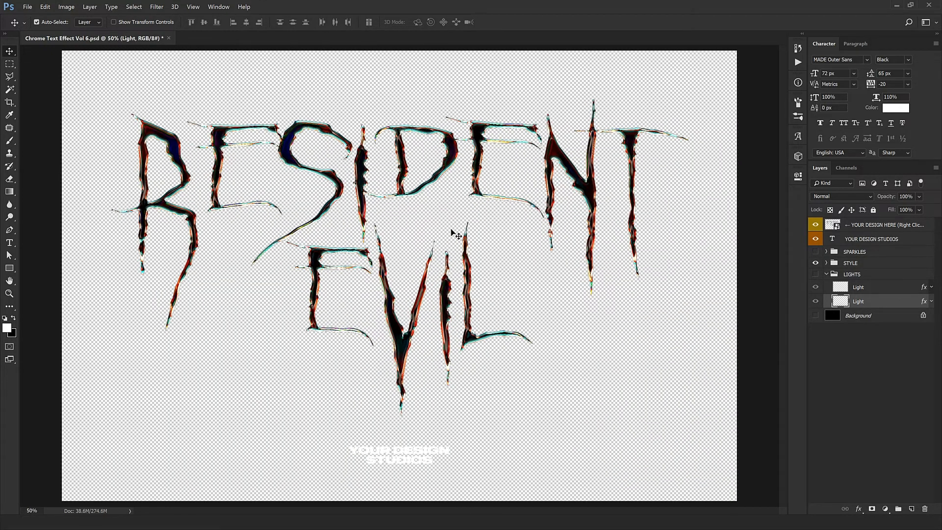
left_click(456, 235, "ctrl")
left_click_drag(378, 200, 324, 336)
left_click_drag(598, 316, 440, 255)
left_click(441, 256, "alt")
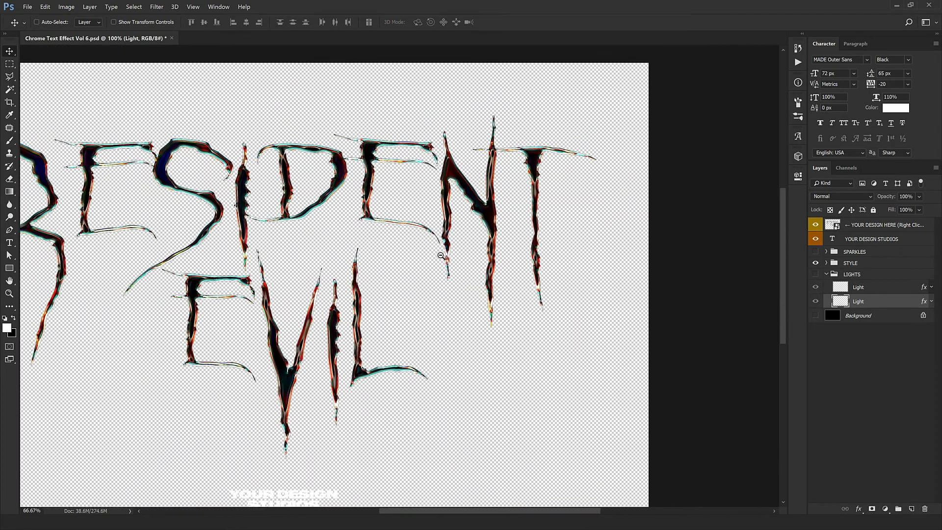
left_click(440, 255, "alt")
left_click(814, 314)
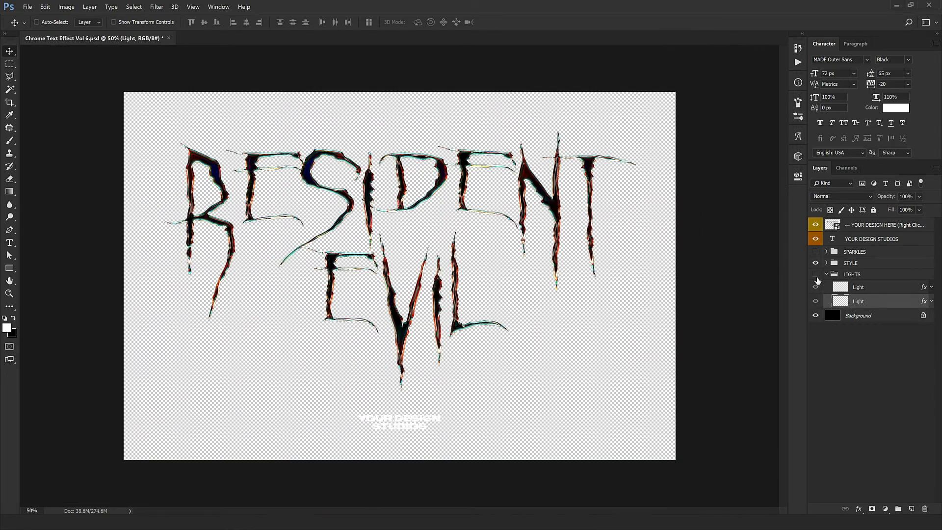
left_click(815, 276)
left_click(815, 253)
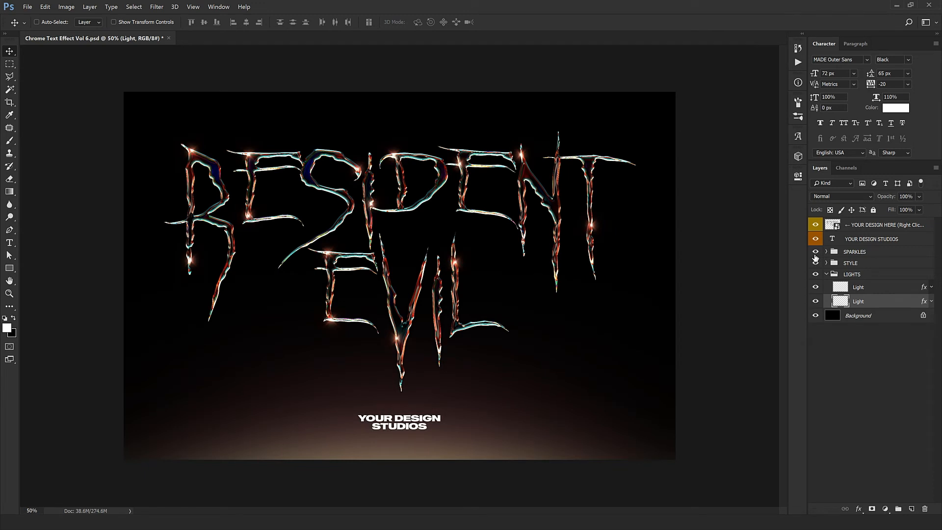
- Collapse the LIGHTS group and open the contents of the YOUR DESIGN HERE smart object
left_click(838, 270)
left_click(826, 274)
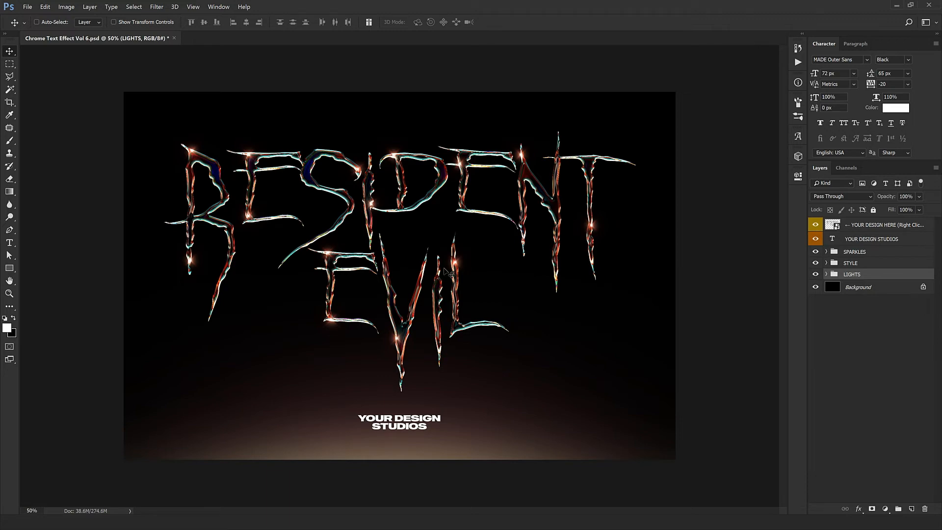
left_click(833, 226)
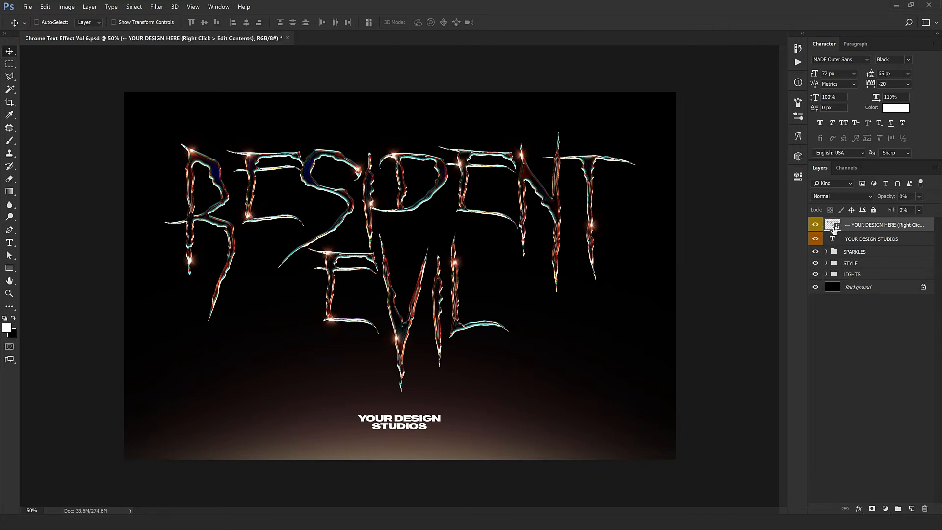
double_click(833, 225)
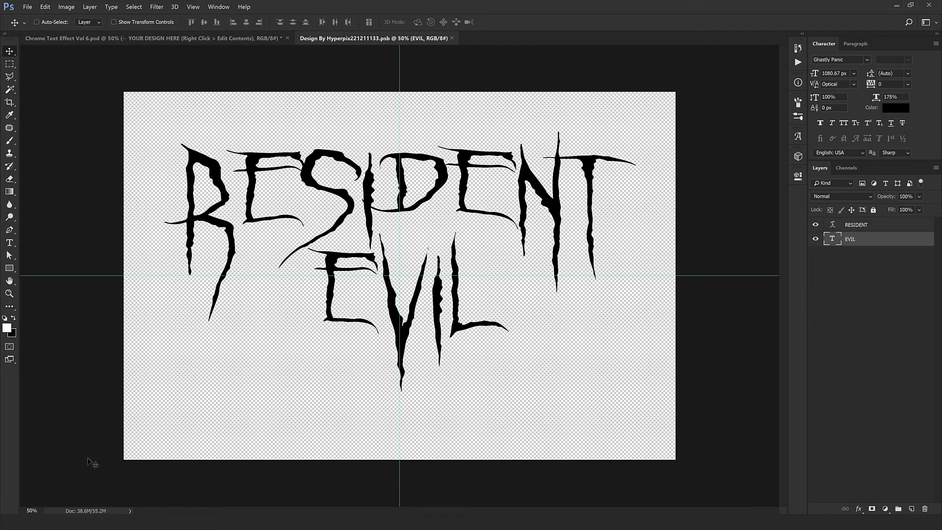
- Bring the Reebok logo from 1.png into the smart object and centre it on the canvas
left_click(56, 521)
left_click_drag(86, 60, 443, 255)
key("ctrl+t")
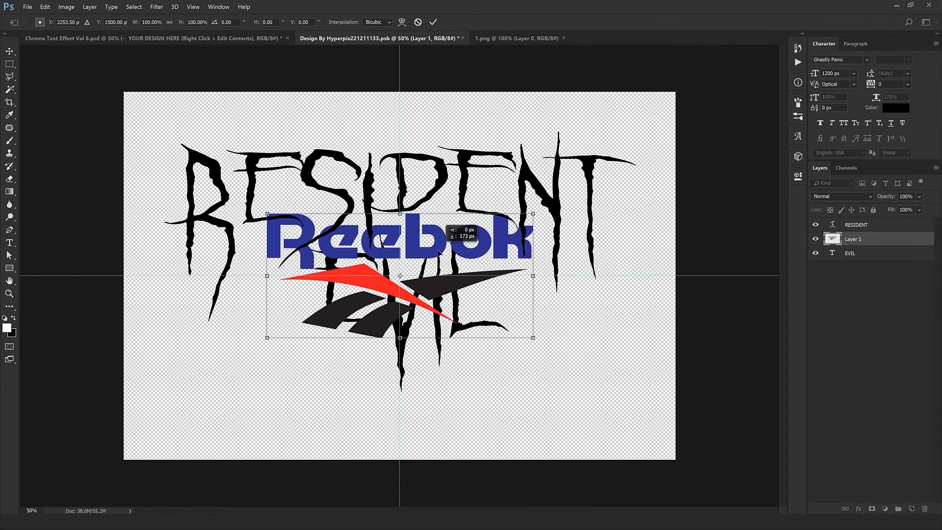
key("Return")
- Delete the RESIDENT and EVIL text layers from the smart object
left_click(876, 253)
left_click(883, 226, "ctrl")
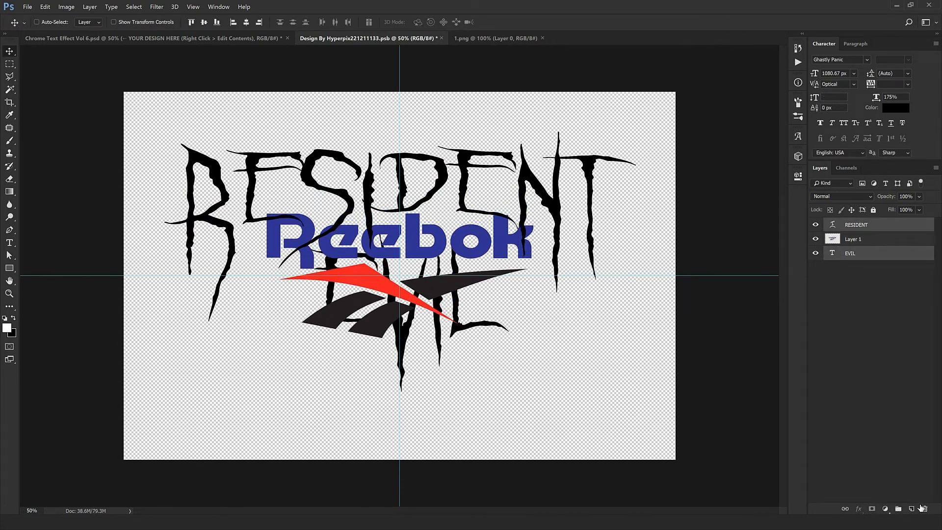
left_click(923, 508)
- Close 1.png, and close the smart object with its changes saved to update the chrome effect
left_click(564, 38)
left_click(463, 38)
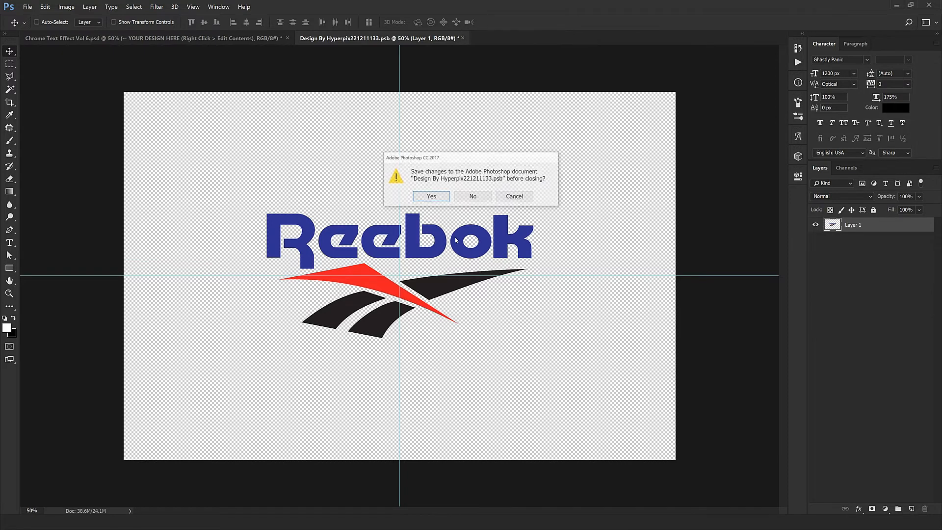
left_click(437, 199)
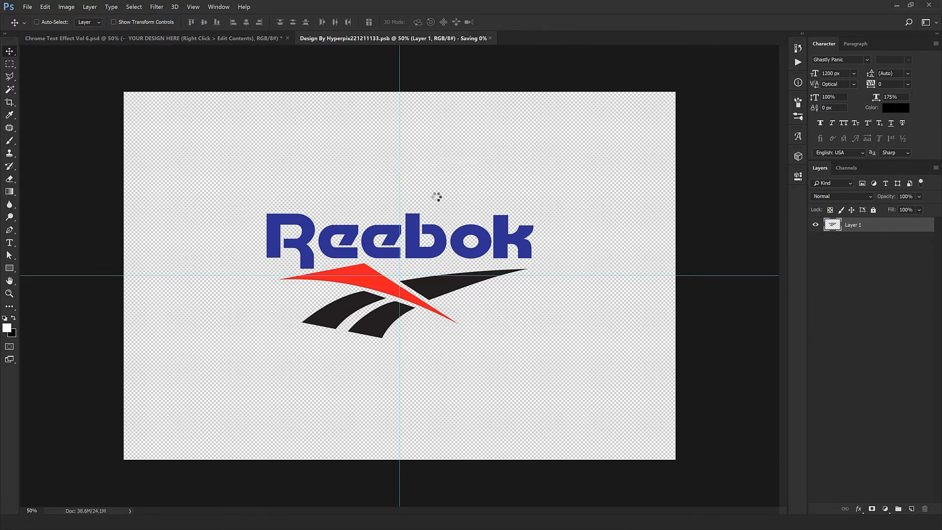
scroll(345, 278, "up", 2)
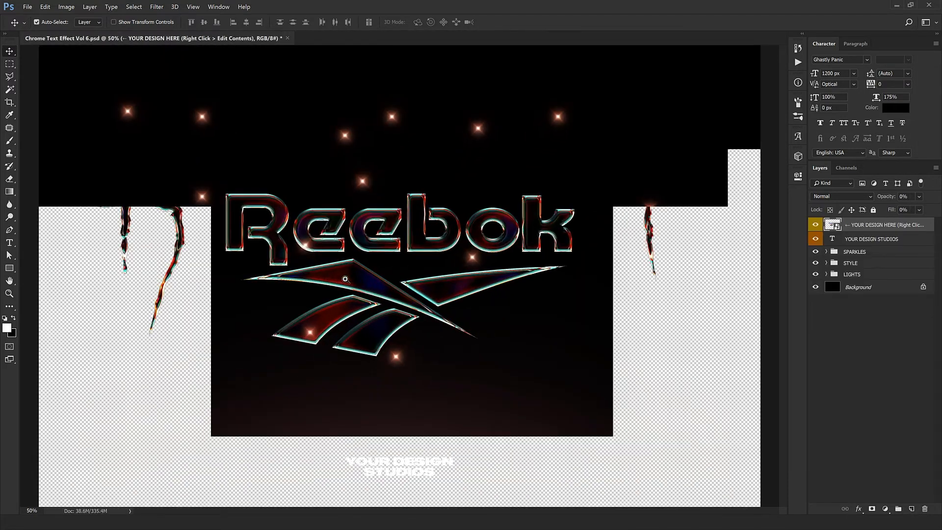
mouse_move(354, 267)
left_mouse_down()
mouse_move(367, 271)
mouse_move(350, 283)
left_mouse_up()
scroll(351, 283, "down", 2)
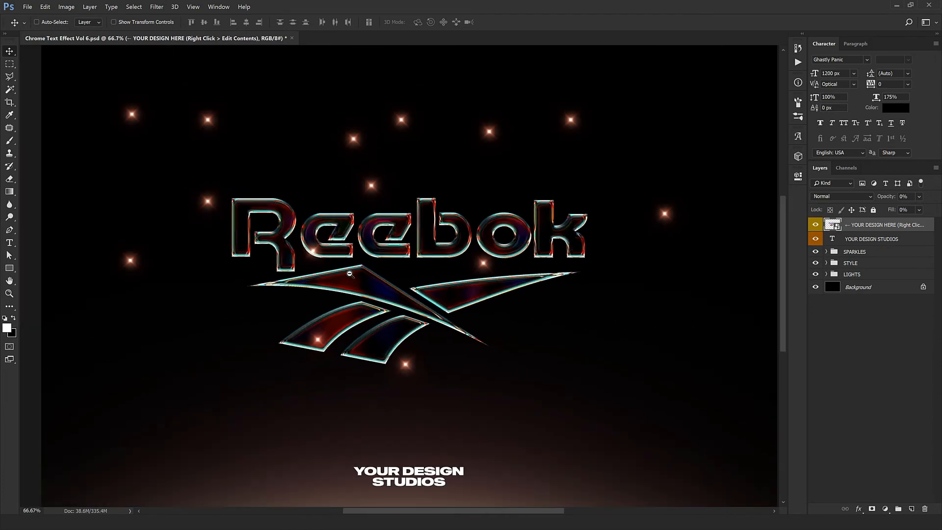
- Expand the SPARKLES group and move the first sparkle onto the upper-left corner of the R in Reebok
left_click(827, 252)
left_click(866, 266)
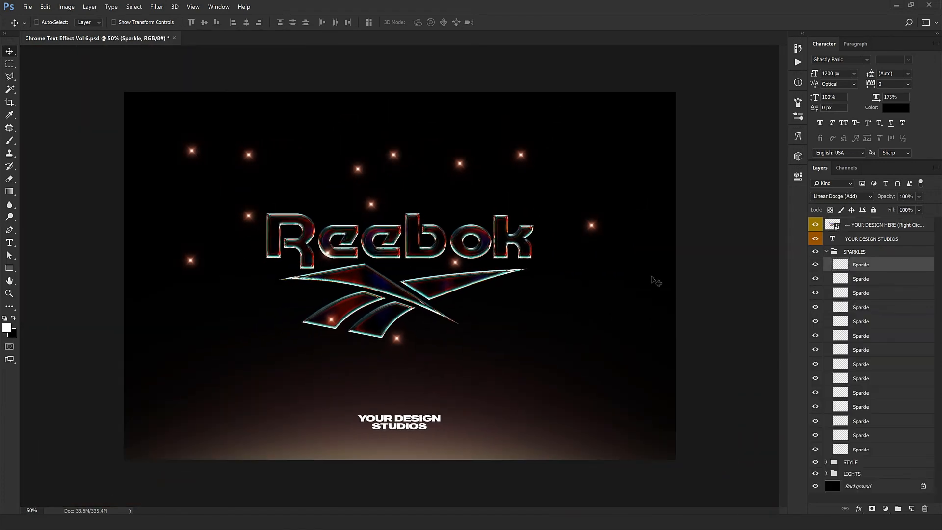
left_click_drag(359, 318, 496, 348)
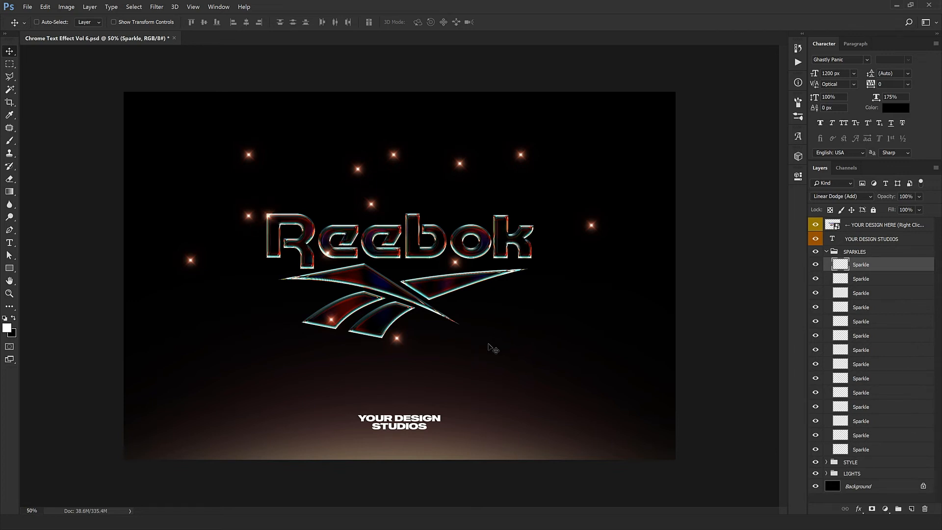
- Delete every sparkle layer below the first one in the SPARKLES group
left_click(895, 284)
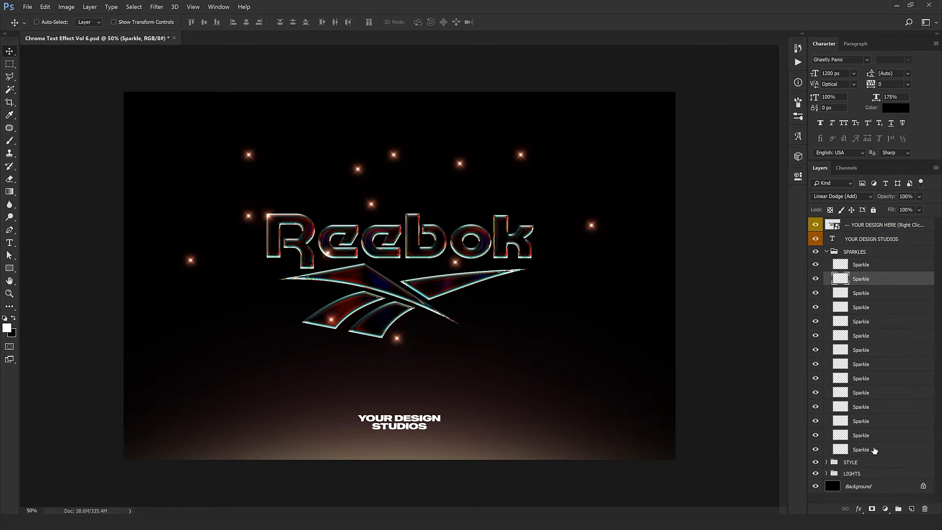
left_click(865, 452, "shift")
left_click(926, 509)
- Duplicate the sparkle onto the emblem's two outer tips, right wing's inner tip and left stripe's foot, and the second e, b and o
left_click_drag(255, 308, 509, 354)
scroll(513, 273, "up", 1)
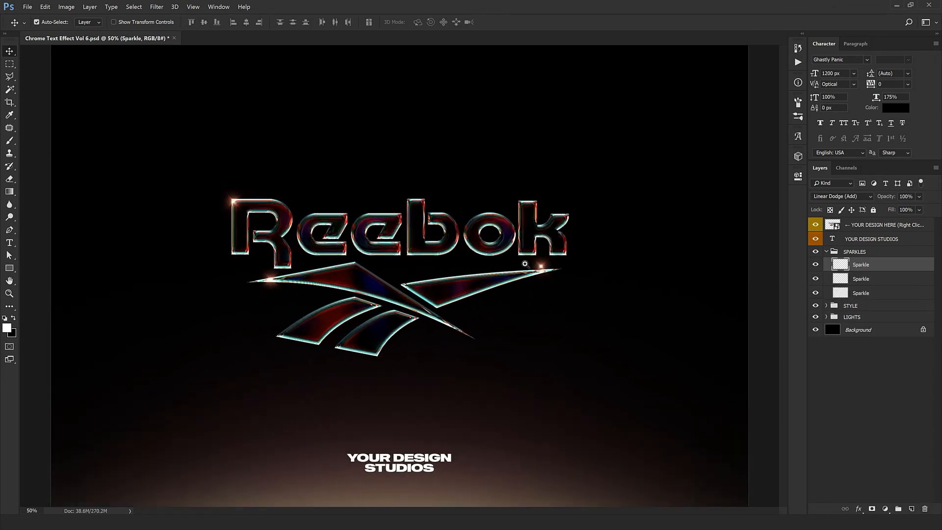
left_click(513, 274, "ctrl")
left_click_drag(512, 282, 343, 456)
left_click_drag(354, 444, 490, 353)
left_click_drag(502, 351, 584, 272)
left_click(408, 187, "ctrl")
- Duplicate more sparkles onto the emblem's peak, tail and second lower stripe, and onto the R, first e and k of Reebok
left_click_drag(468, 216, 395, 290)
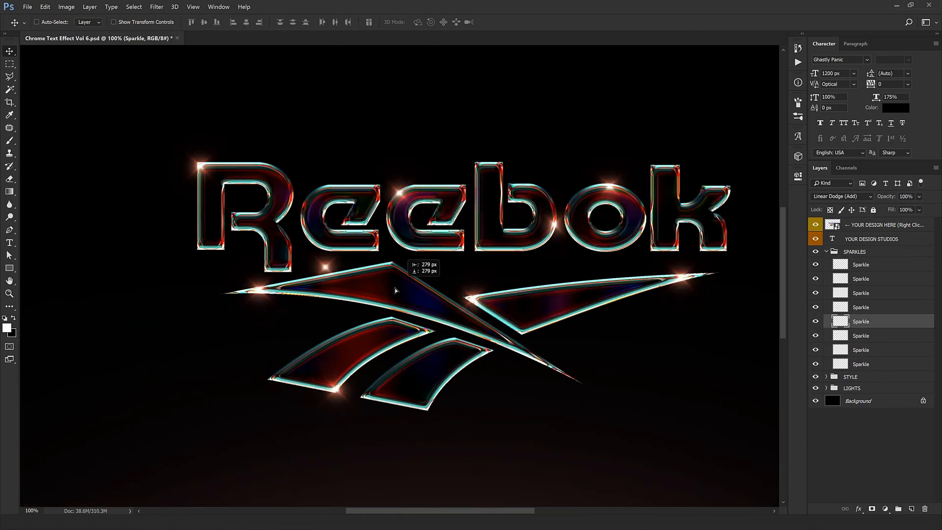
left_click_drag(334, 314, 537, 422)
left_click_drag(538, 432, 473, 460)
left_click_drag(484, 503, 426, 391)
left_click_drag(387, 414, 667, 396)
left_click_drag(667, 395, 255, 358)
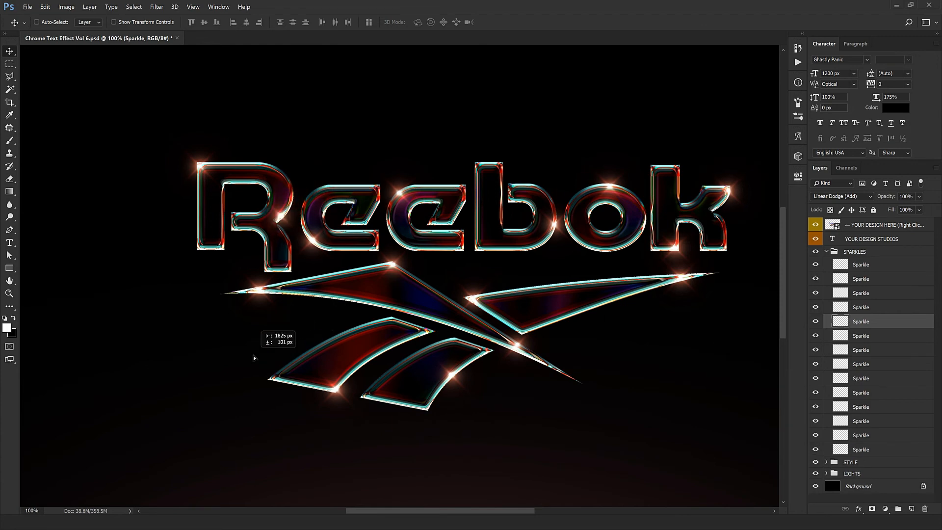
- Collapse the SPARKLES group and hide the YOUR DESIGN STUDIOS text layer
scroll(324, 325, "down", 1)
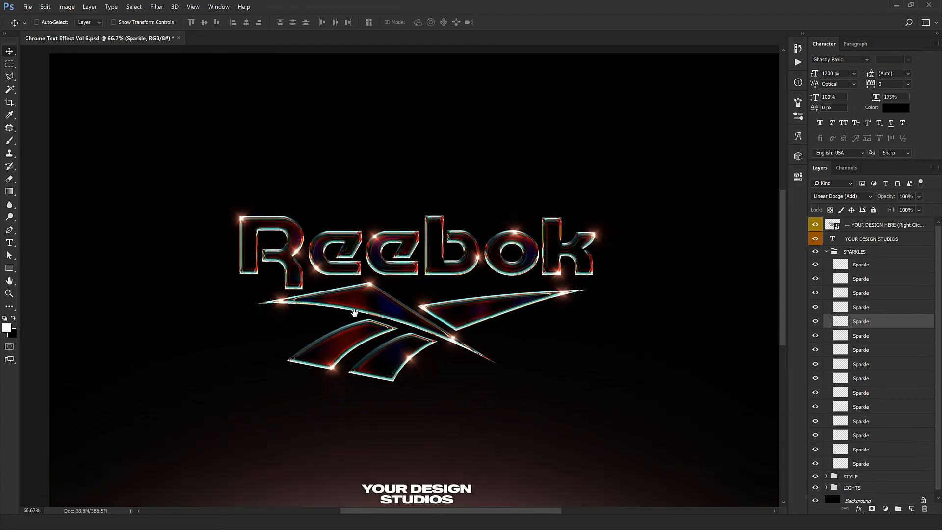
left_click_drag(354, 313, 373, 274)
left_click(824, 252)
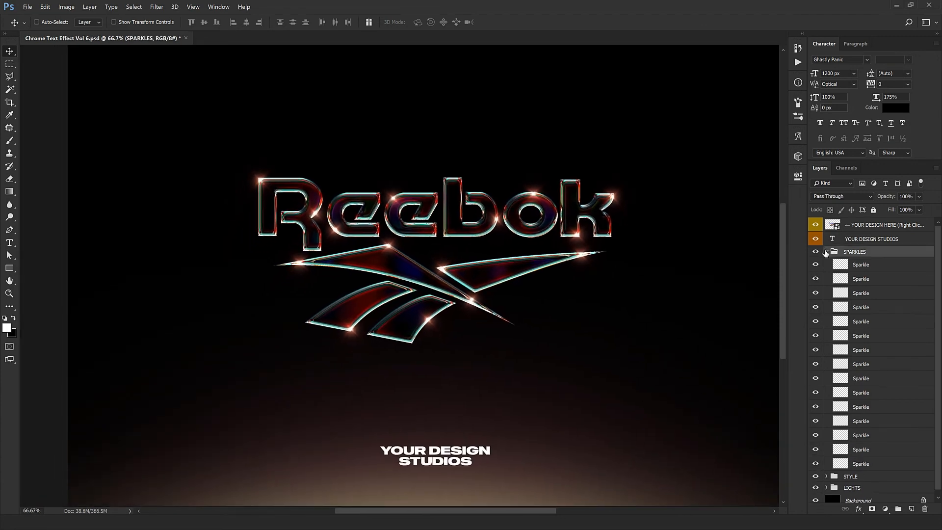
left_click(826, 252)
left_click(816, 239)
left_click_drag(519, 265, 512, 296)
left_click(405, 277, "ctrl")
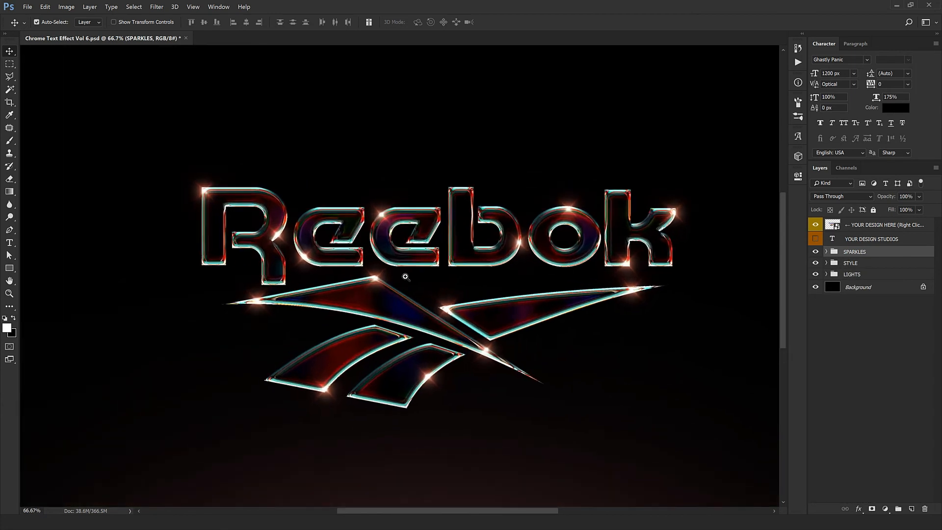
left_click_drag(407, 271, 396, 246)
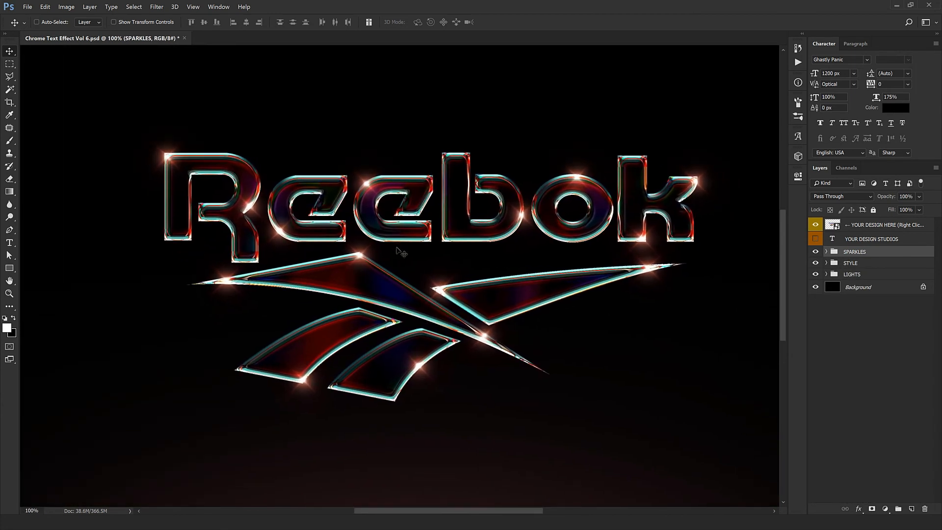